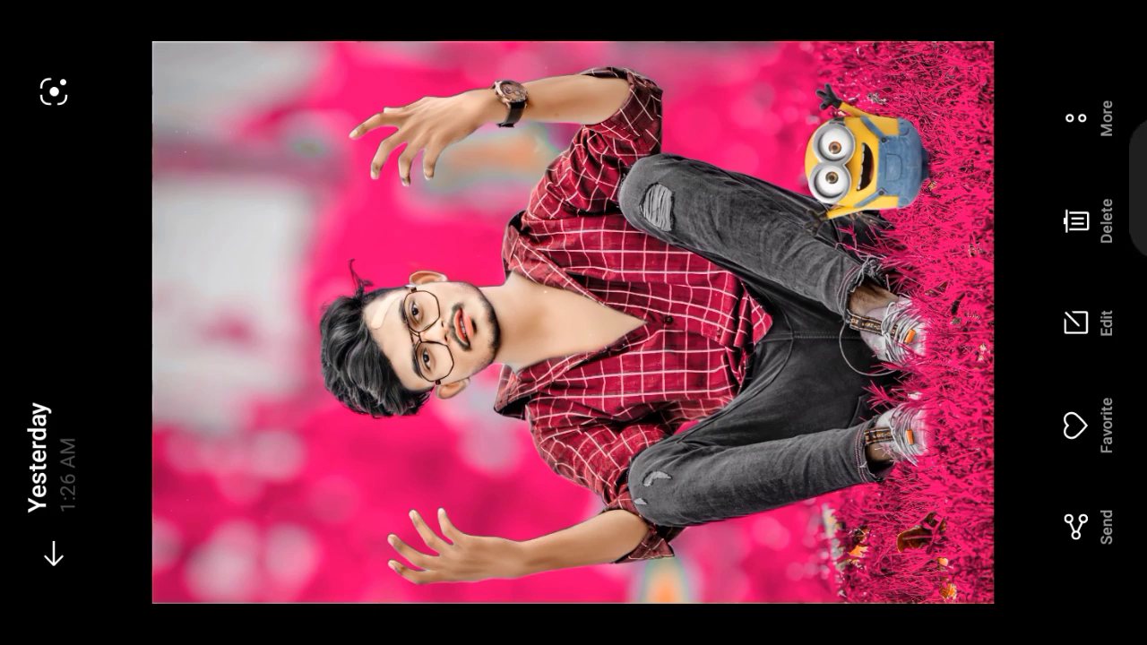
# Close the pink-grass portrait preview and return to the All photos grid.
pyautogui.press('Escape')
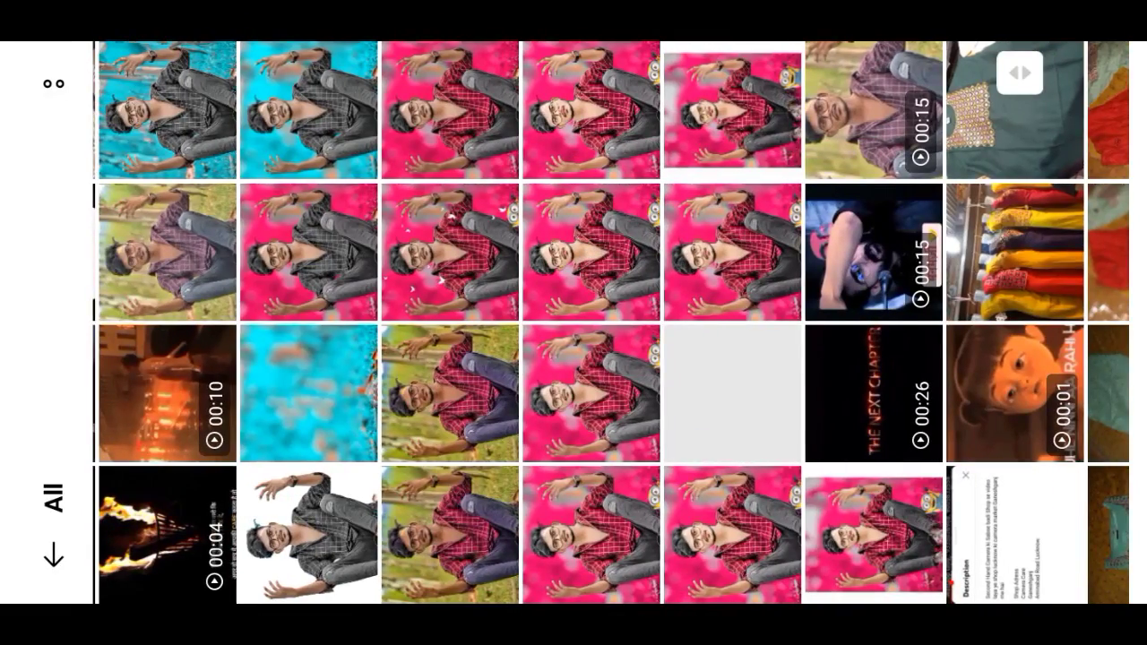
# Open the blurred blue grass background photo and share it into SketchBook.
pyautogui.click(297, 354)
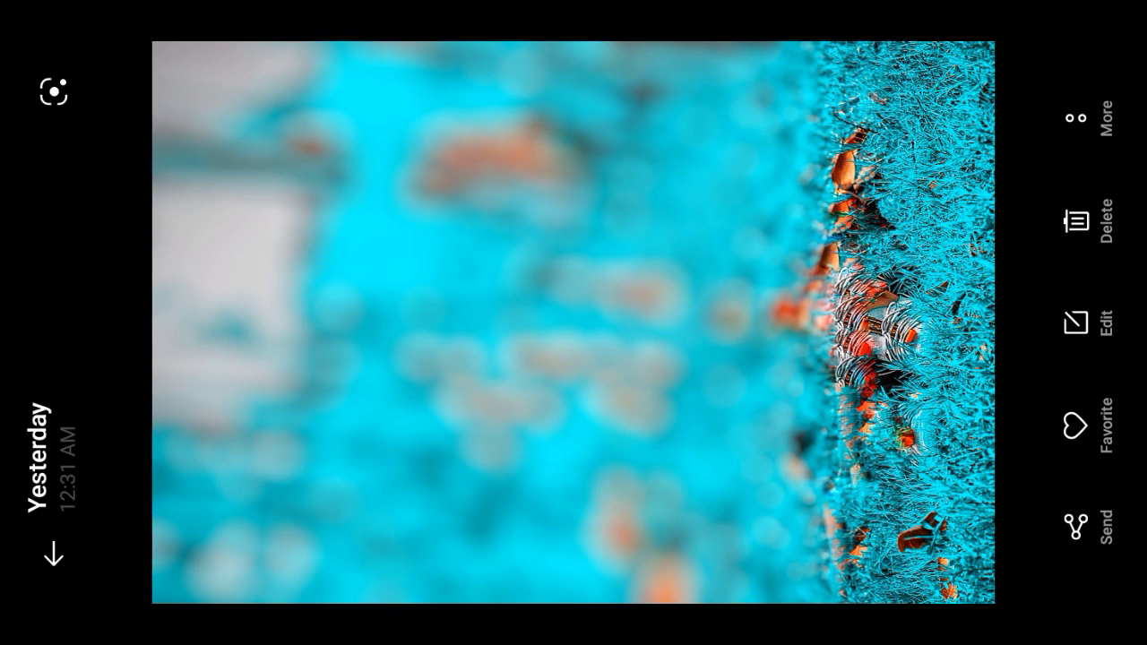
pyautogui.click(1075, 527)
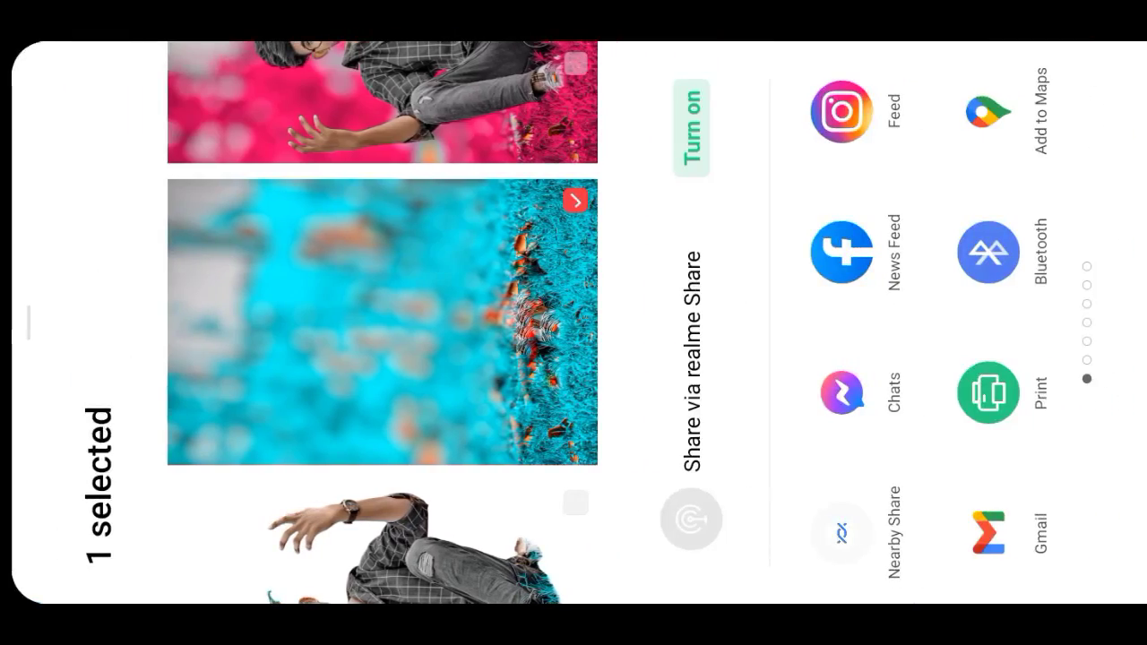
pyautogui.moveTo(968, 224); pyautogui.dragTo(968, 404)
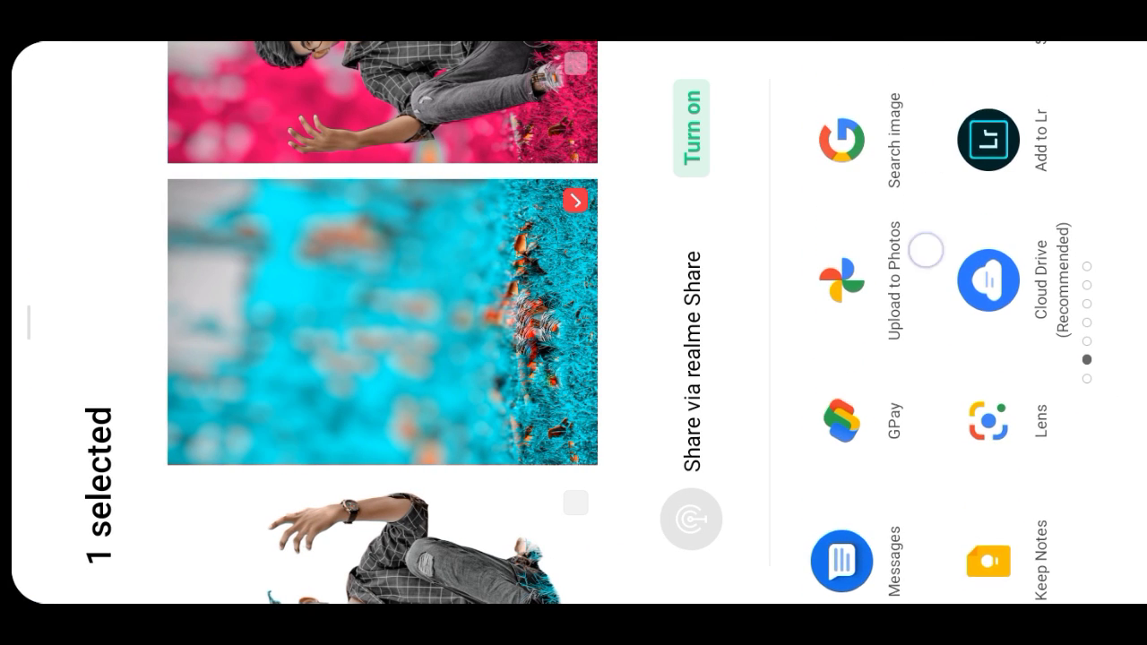
pyautogui.moveTo(924, 249); pyautogui.dragTo(924, 431)
pyautogui.click(842, 532)
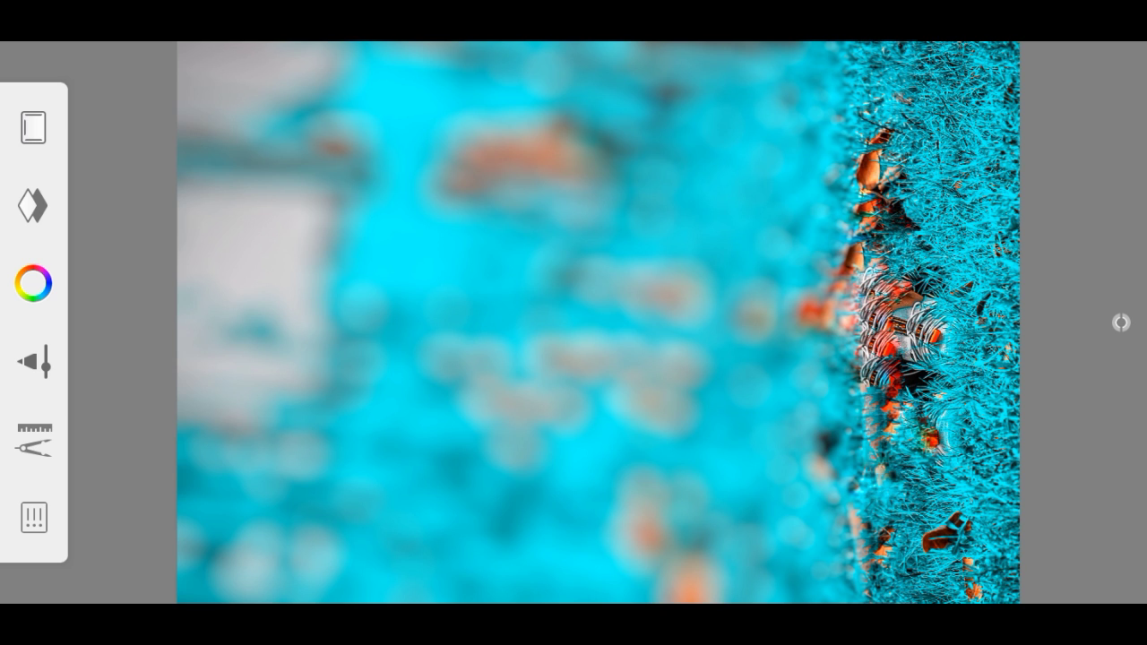
# Start Import Image from SketchBook's extra tools panel.
pyautogui.click(33, 440)
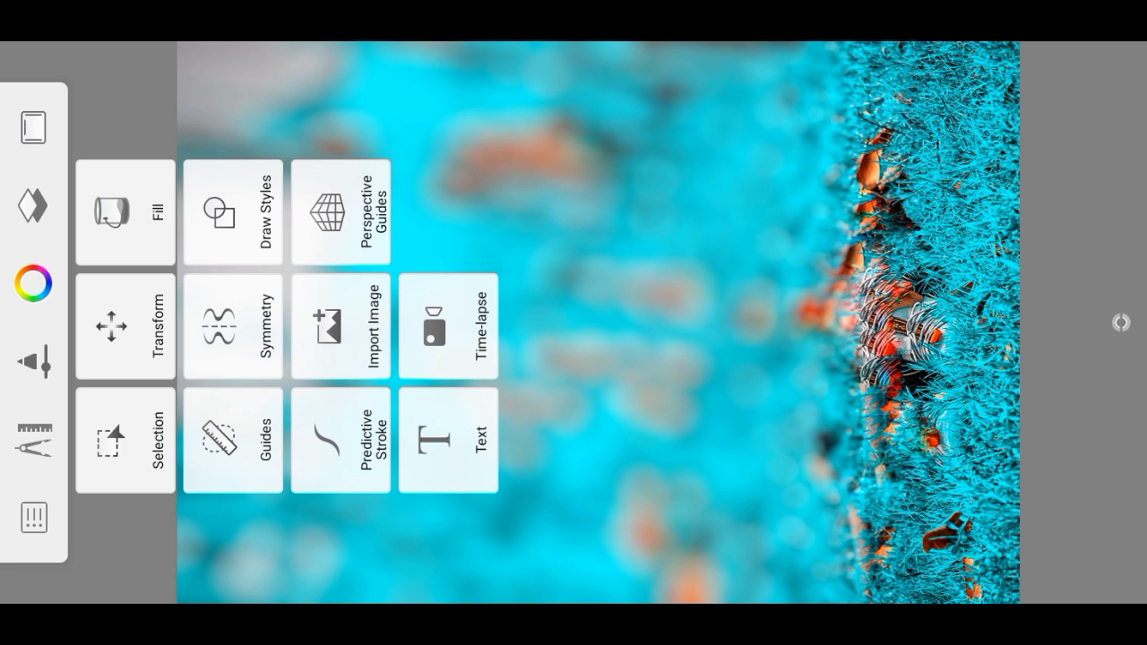
pyautogui.click(341, 325)
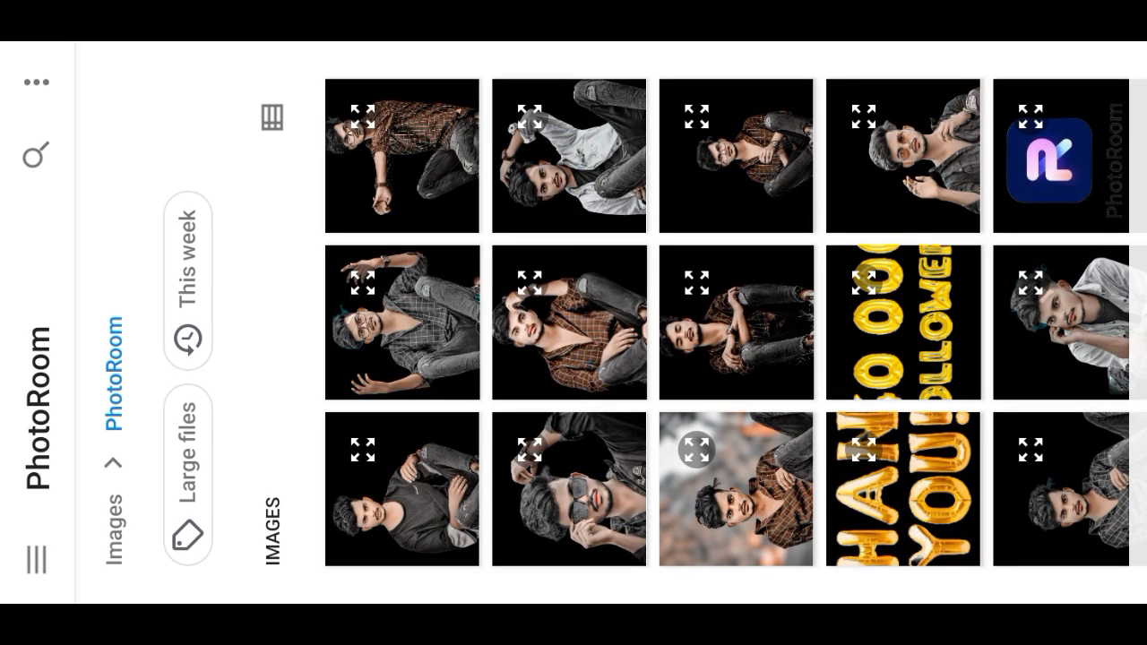
# Pick the PhotoRoom cut-out of the man in glasses and checked shirt.
pyautogui.click(416, 304)
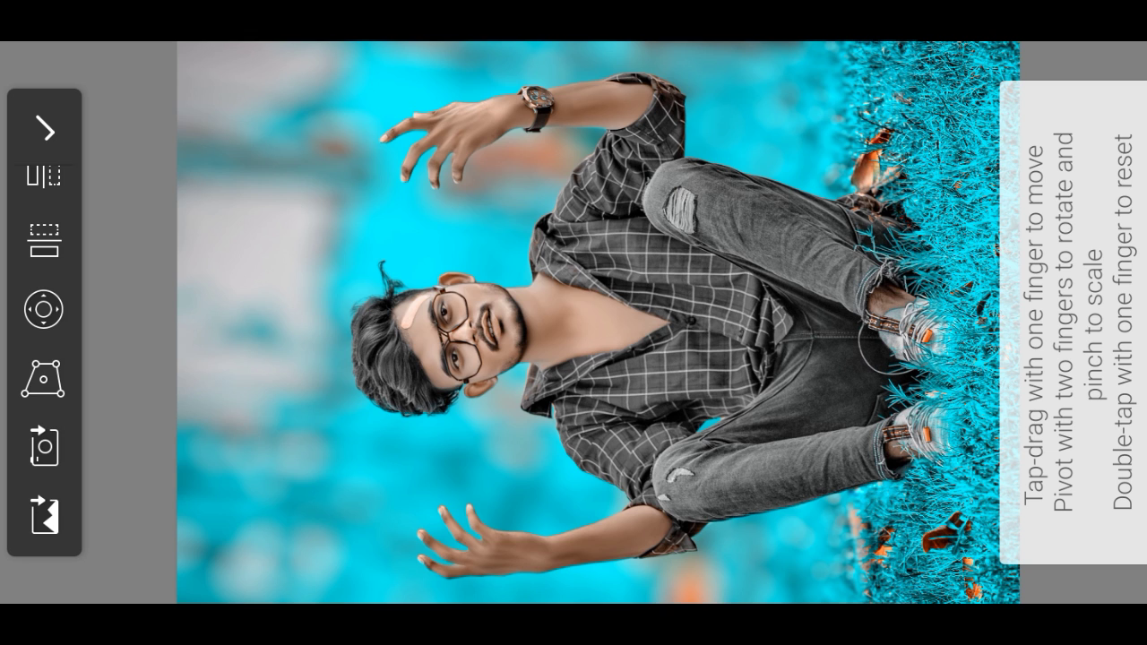
# Accept the imported man's placement on the blue background.
pyautogui.click(45, 130)
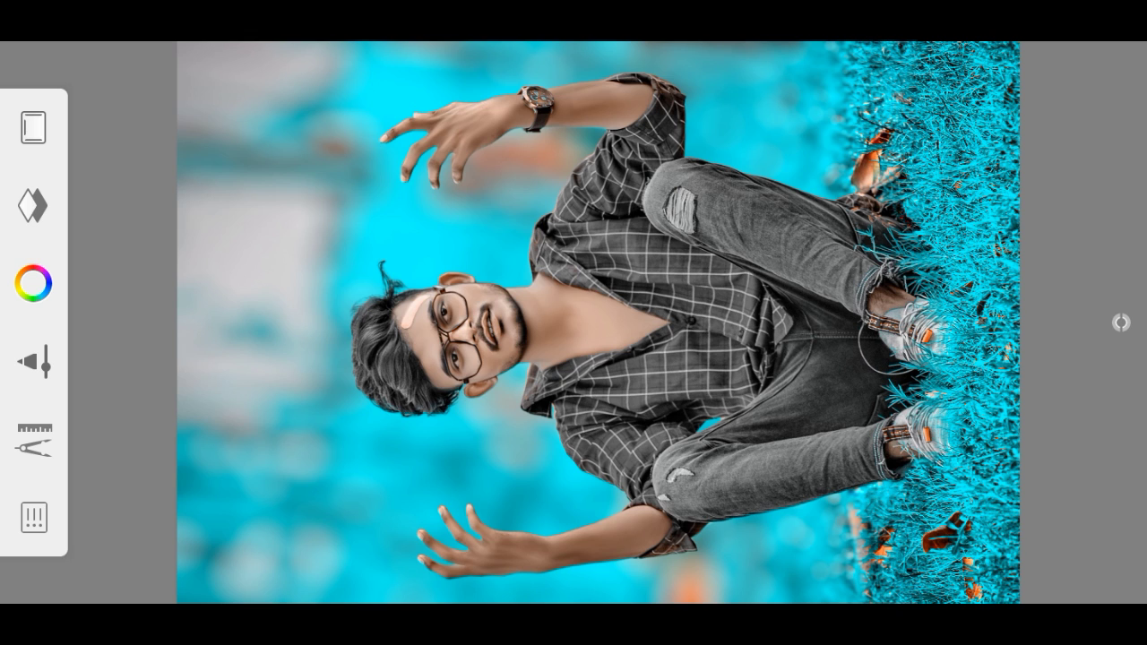
# Add a new empty layer and merge the man's layer down into the background.
pyautogui.click(32, 206)
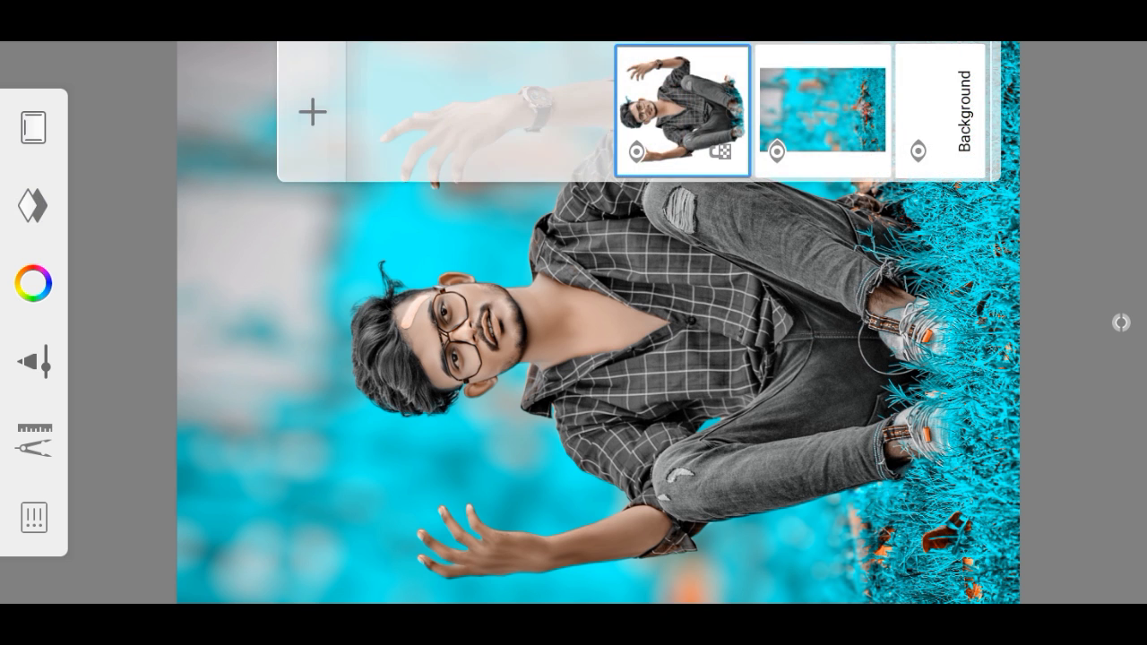
pyautogui.click(312, 112)
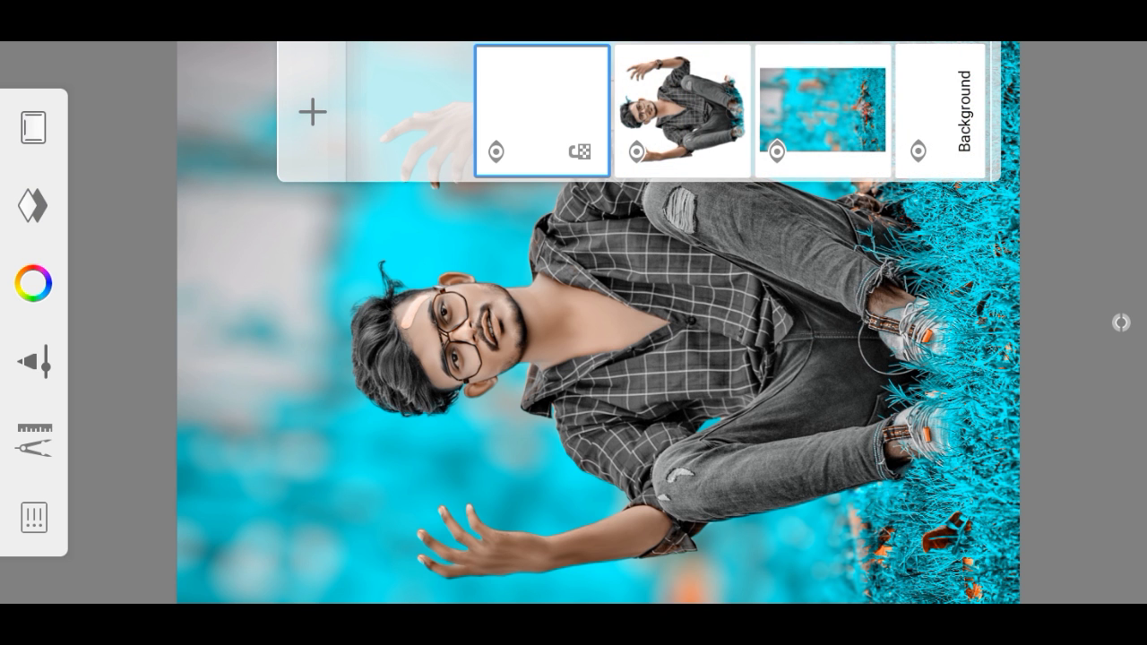
pyautogui.click(682, 110)
pyautogui.click(681, 111)
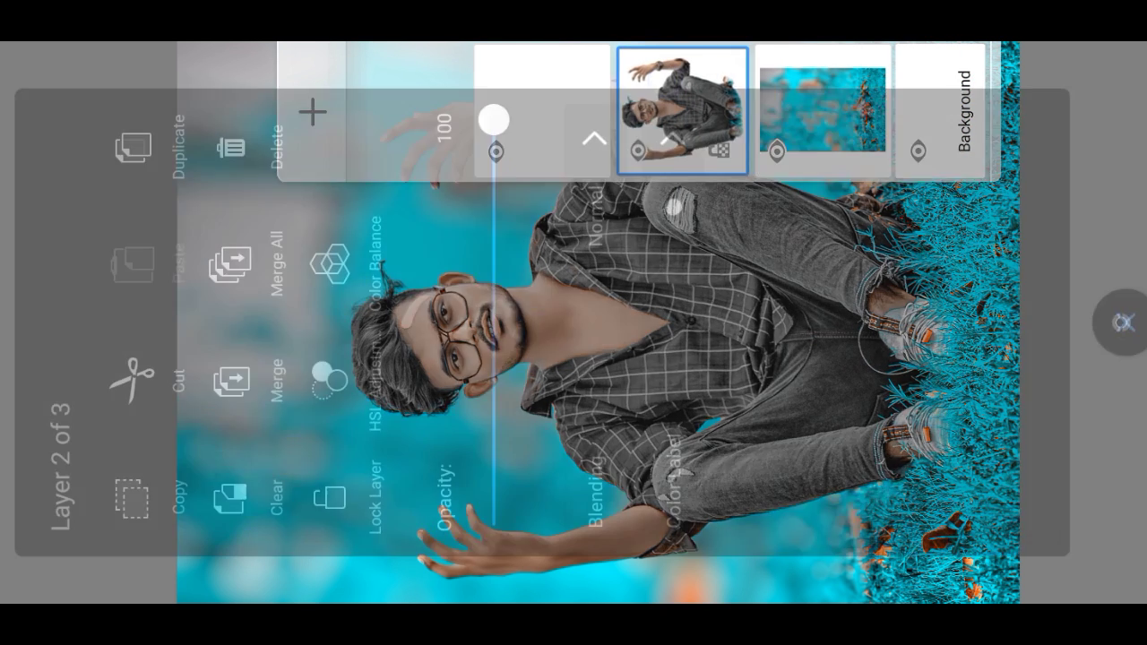
pyautogui.click(231, 374)
# Set the new empty top layer's blend mode to Soft Light.
pyautogui.click(679, 104)
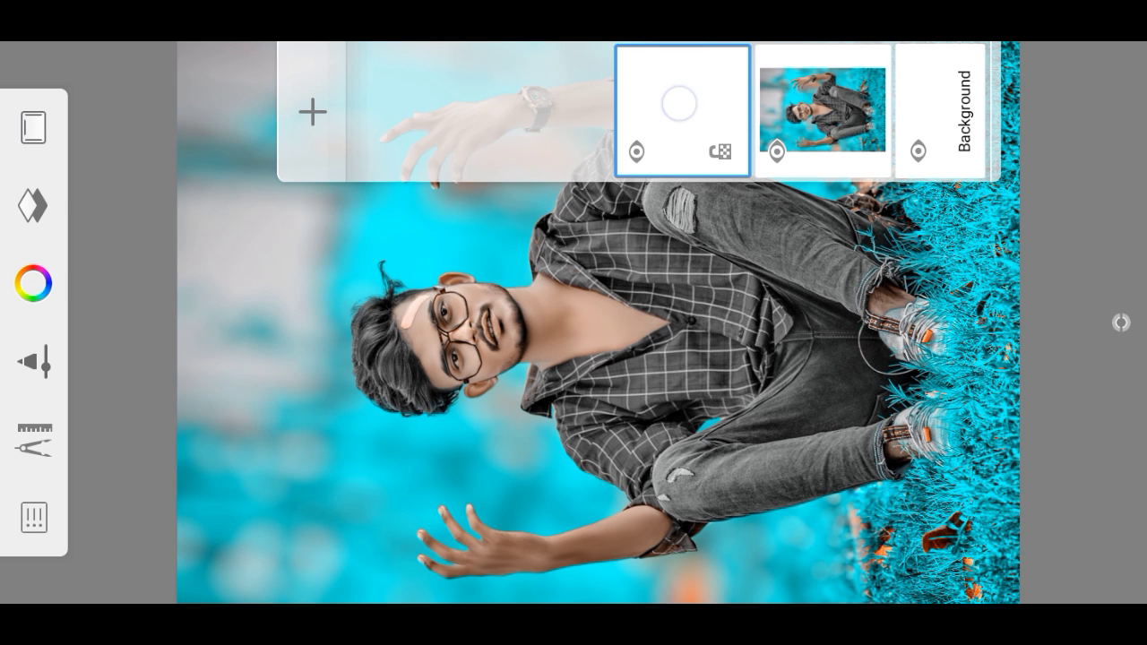
pyautogui.click(686, 90)
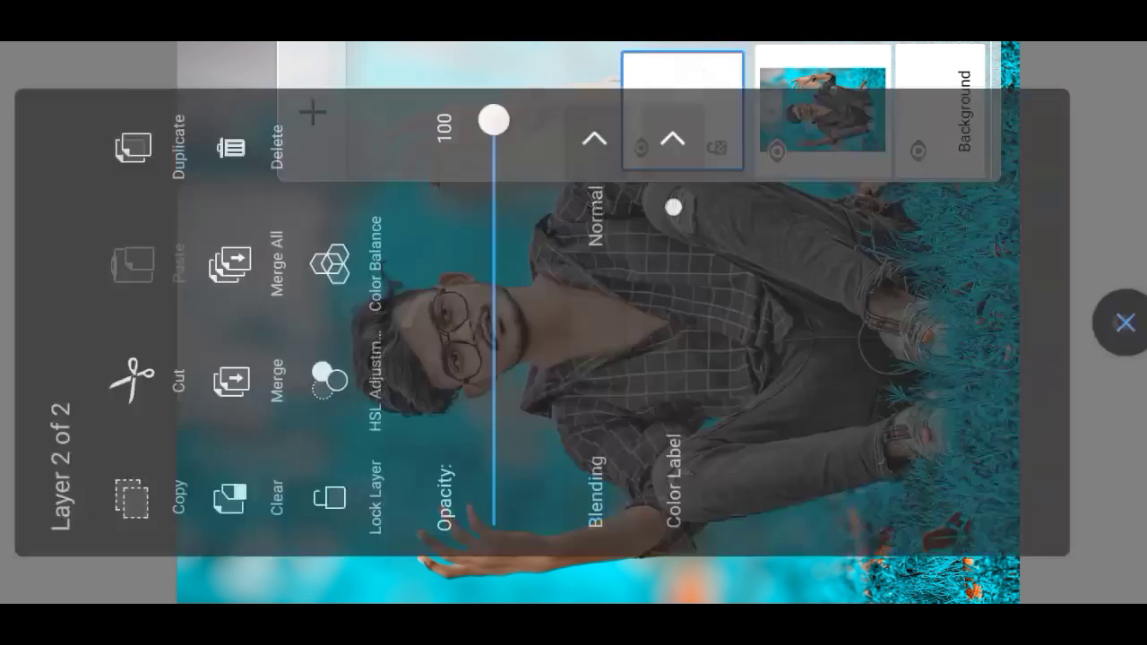
pyautogui.click(587, 170)
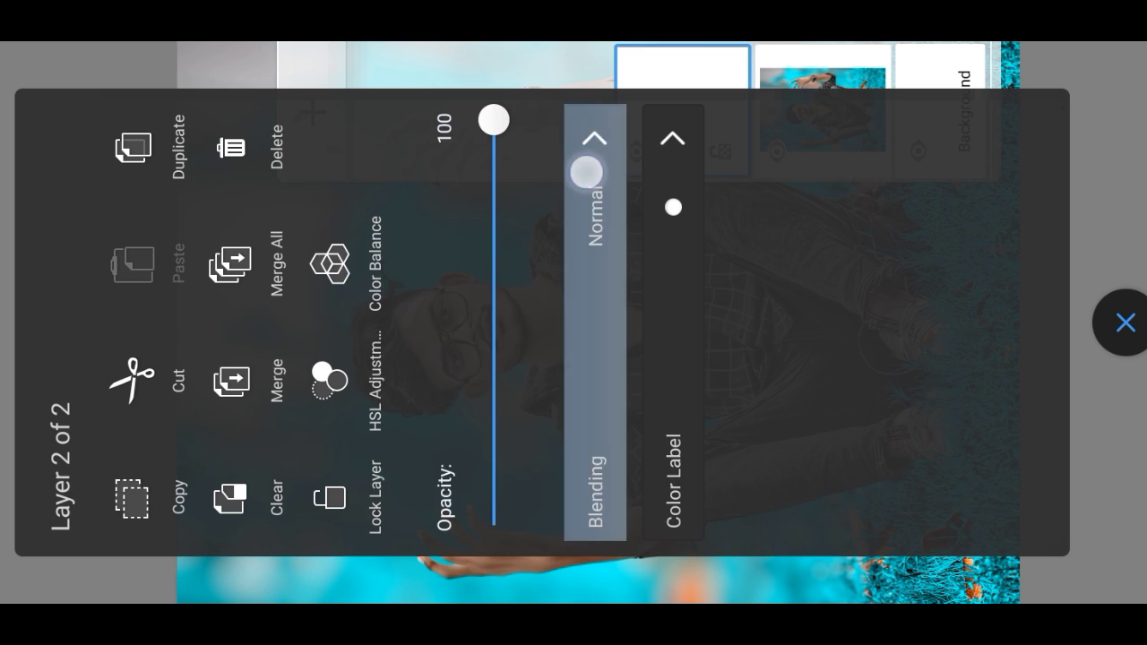
pyautogui.click(877, 376)
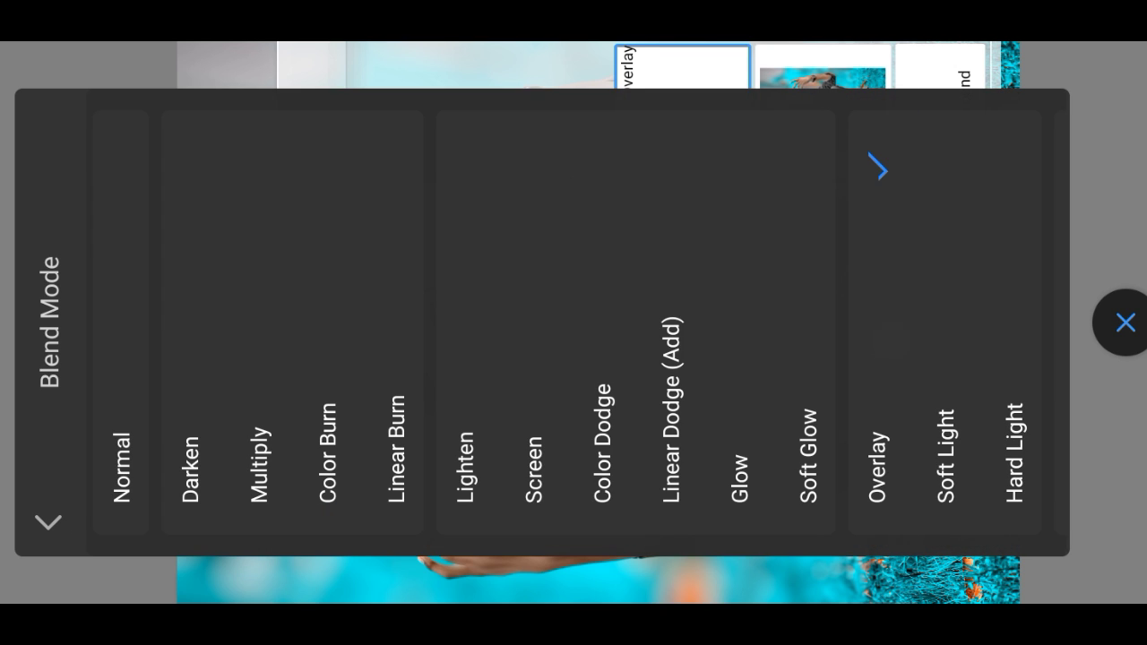
pyautogui.click(950, 371)
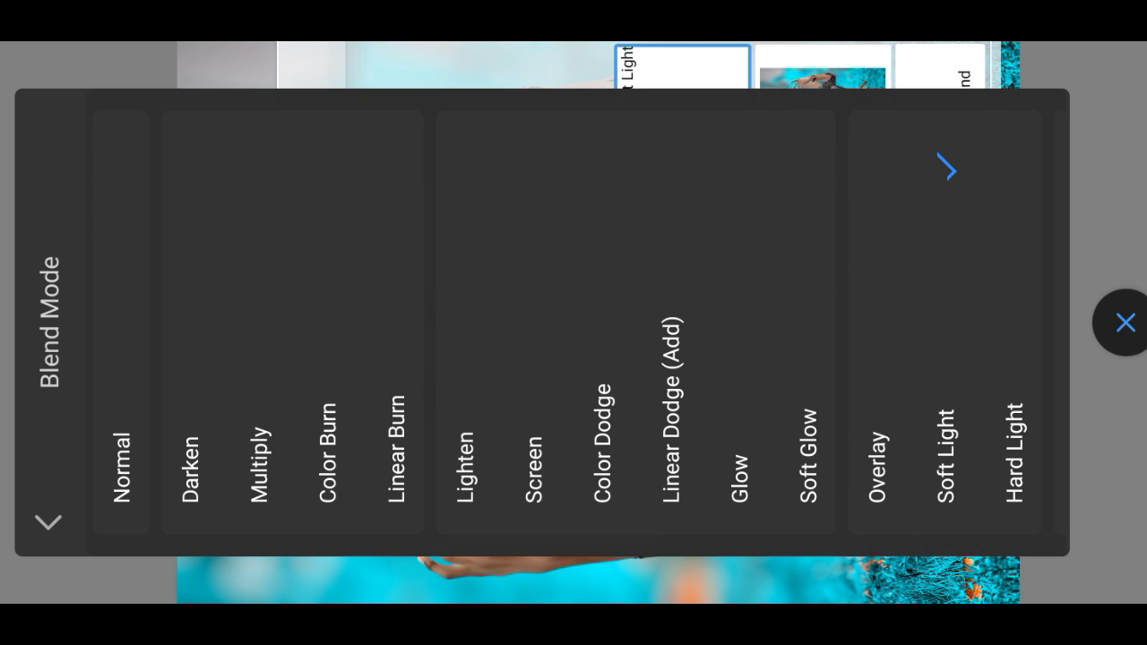
pyautogui.click(1126, 322)
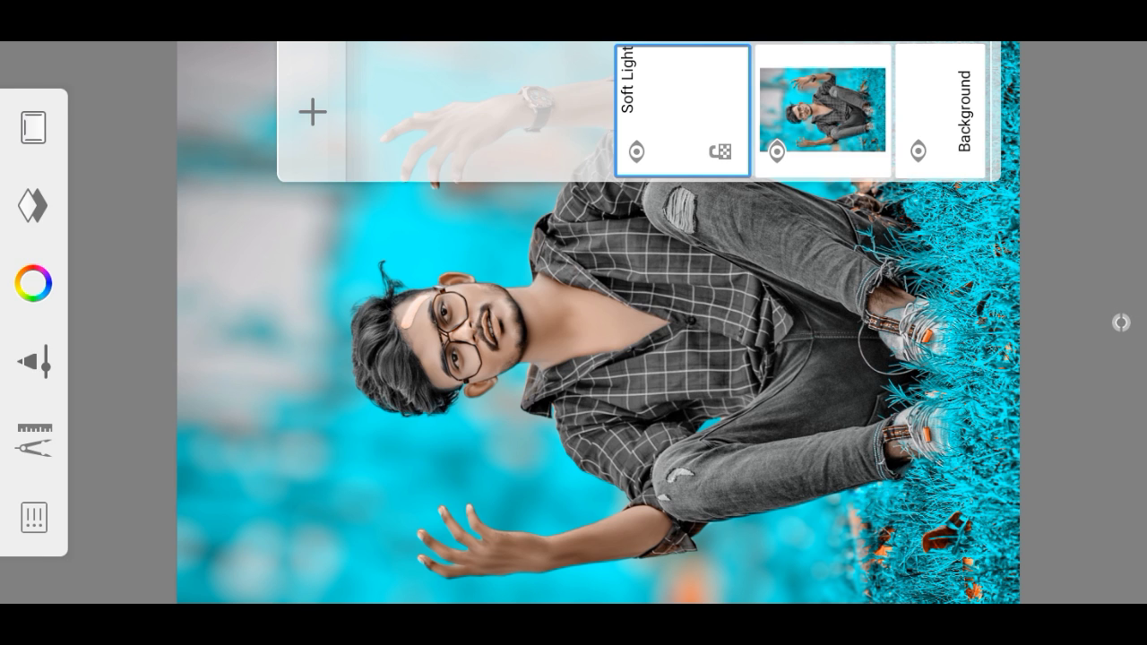
pyautogui.click(1122, 322)
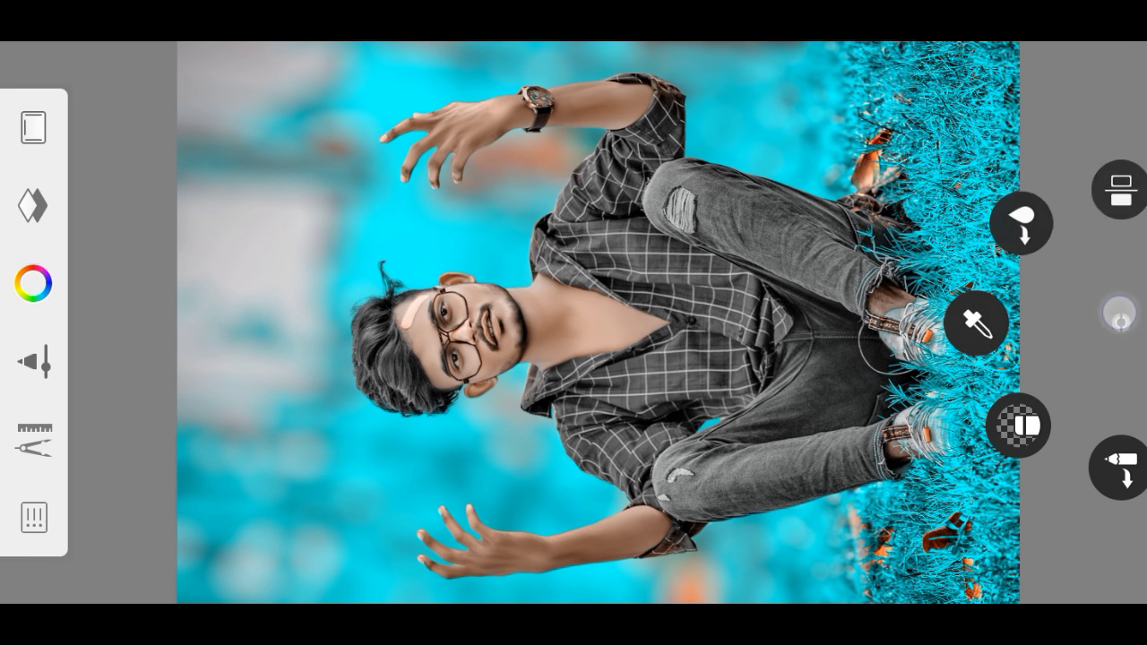
# Sample the face's skin colour and lighten it to HSL 20, 34, 92.
pyautogui.click(661, 297)
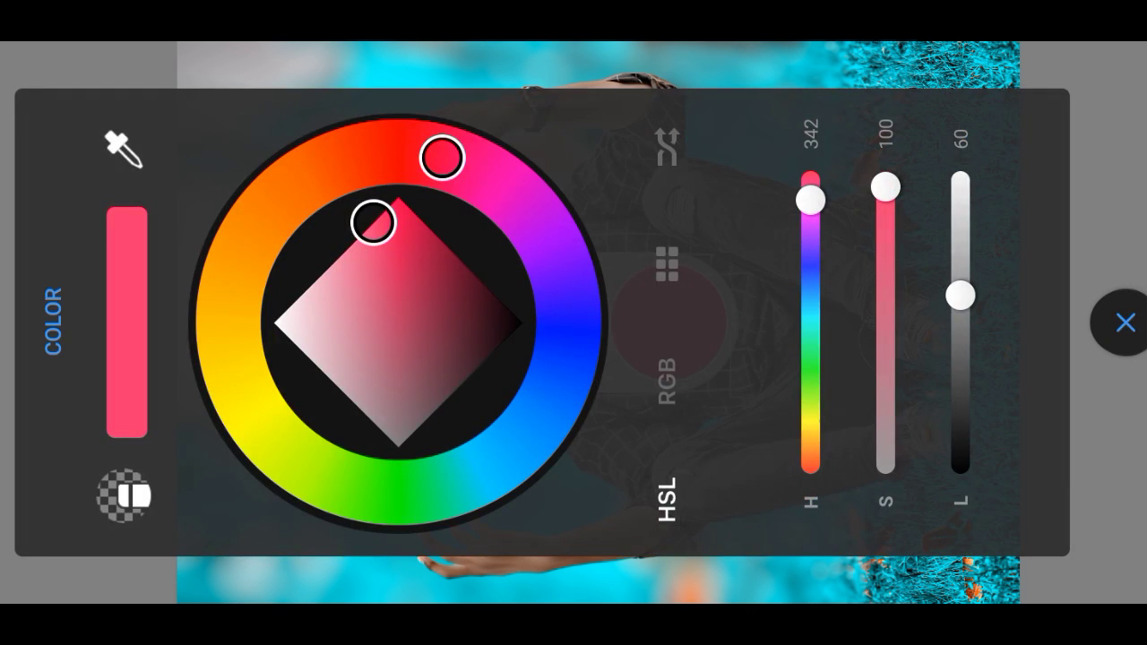
pyautogui.click(123, 148)
pyautogui.moveTo(569, 332); pyautogui.dragTo(498, 333)
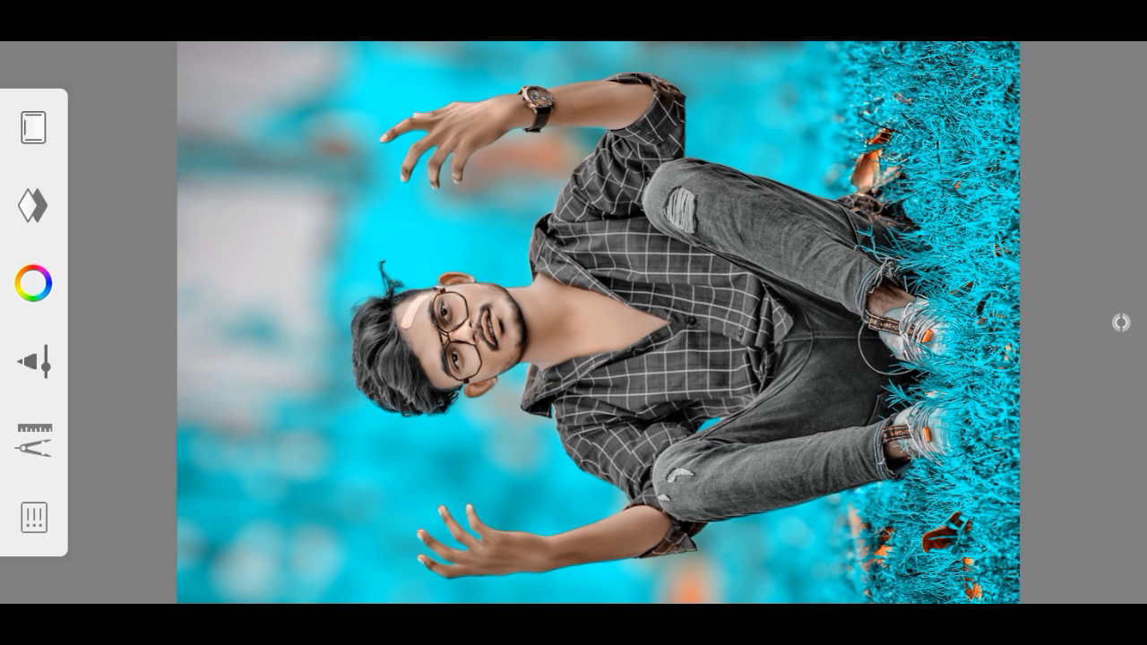
pyautogui.click(618, 332)
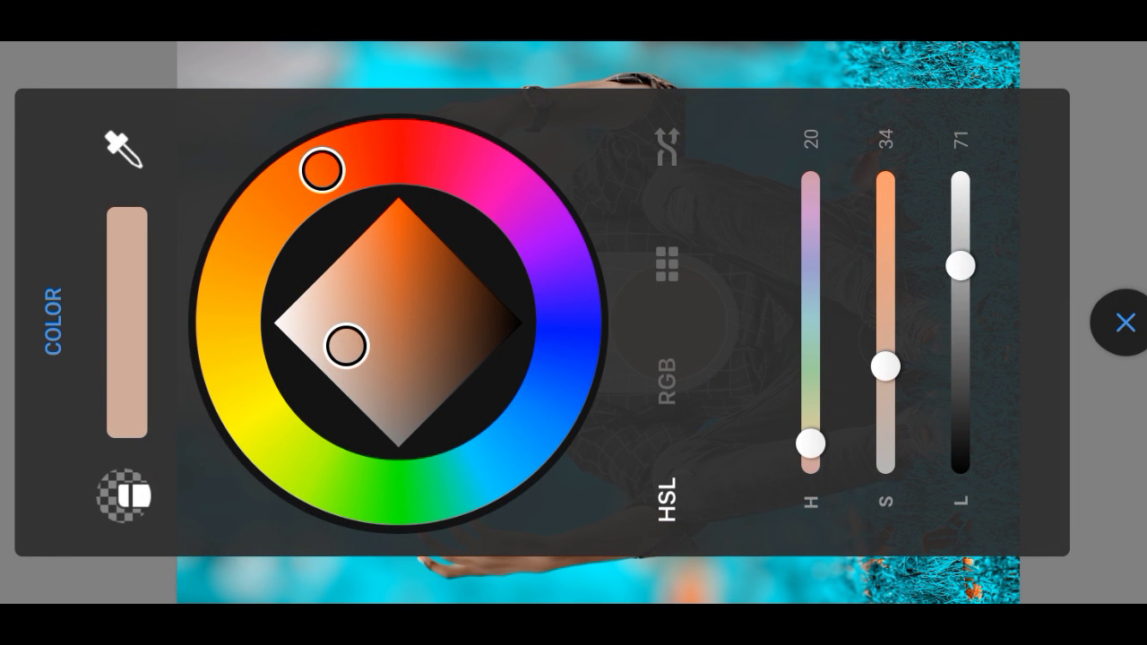
pyautogui.moveTo(960, 265); pyautogui.dragTo(969, 186)
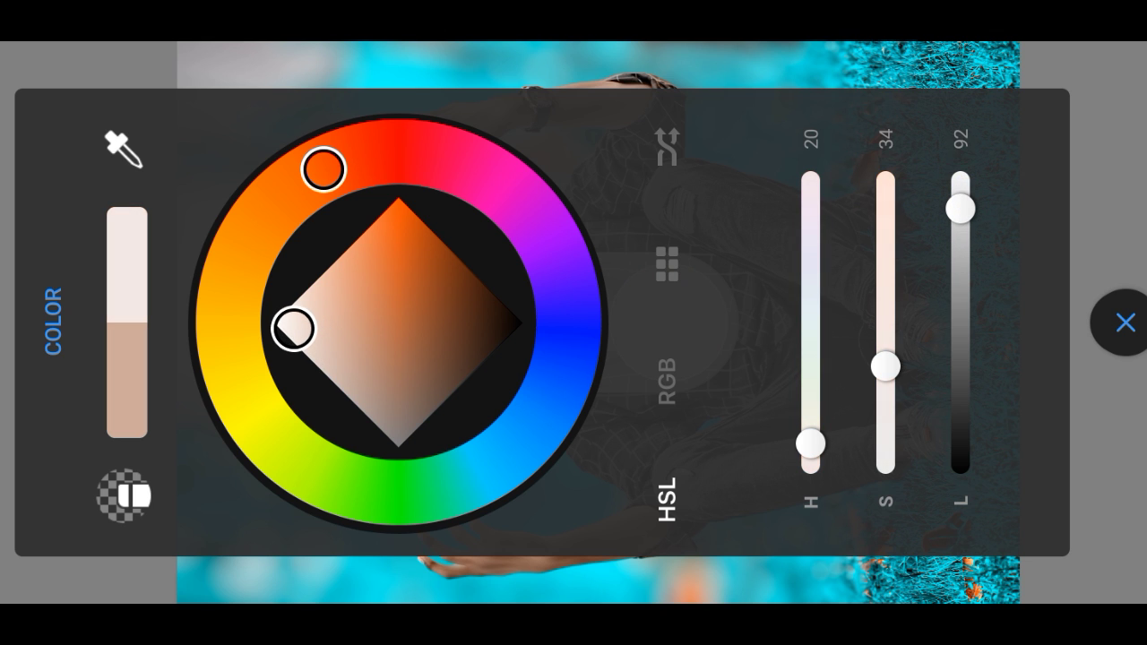
pyautogui.click(1126, 323)
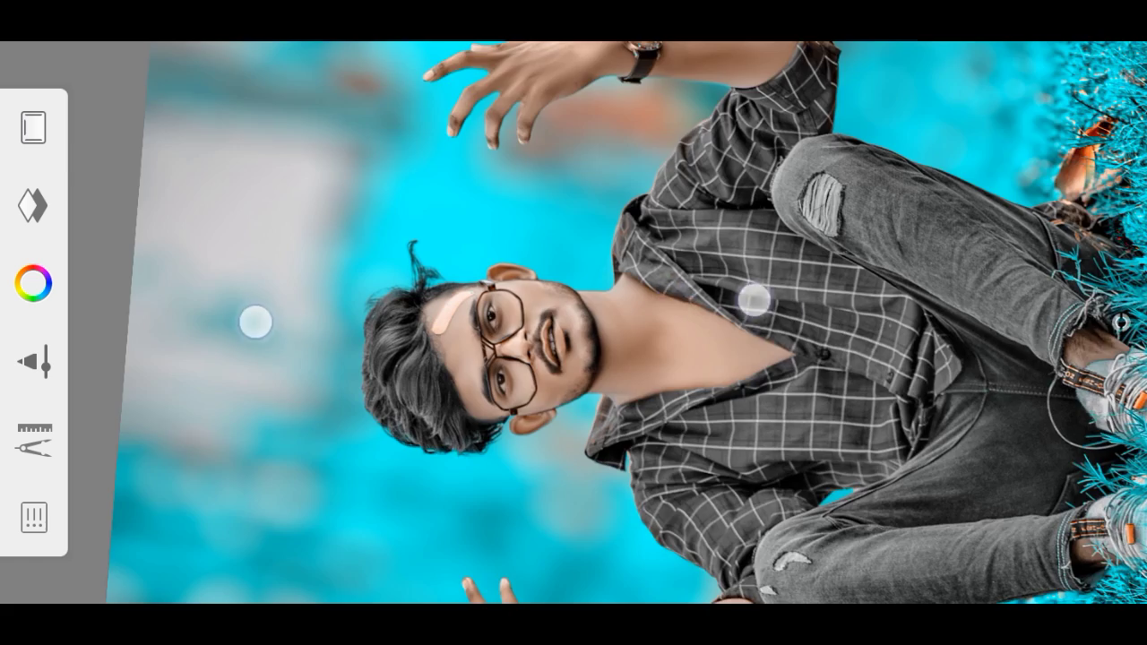
# Paint pale skin tone over forehead, cheek and neck, then sample the lip colour.
pyautogui.scroll(3, 504, 311)
pyautogui.scroll(2, 503, 310)
pyautogui.moveTo(430, 198)
pyautogui.mouseDown()
pyautogui.moveTo(676, 451)
pyautogui.moveTo(373, 249)
pyautogui.moveTo(606, 479)
pyautogui.moveTo(359, 421)
pyautogui.moveTo(389, 197)
pyautogui.moveTo(438, 321)
pyautogui.moveTo(338, 154)
pyautogui.moveTo(351, 264)
pyautogui.moveTo(543, 335)
pyautogui.moveTo(594, 418)
pyautogui.moveTo(710, 479)
pyautogui.moveTo(474, 479)
pyautogui.moveTo(571, 536)
pyautogui.moveTo(620, 514)
pyautogui.moveTo(601, 494)
pyautogui.moveTo(659, 404)
pyautogui.moveTo(941, 422)
pyautogui.moveTo(673, 412)
pyautogui.moveTo(666, 463)
pyautogui.moveTo(945, 540)
pyautogui.moveTo(934, 514)
pyautogui.moveTo(1030, 546)
pyautogui.moveTo(1050, 389)
pyautogui.moveTo(670, 234)
pyautogui.moveTo(842, 374)
pyautogui.moveTo(735, 221)
pyautogui.moveTo(366, 95)
pyautogui.moveTo(718, 327)
pyautogui.moveTo(735, 435)
pyautogui.mouseUp()
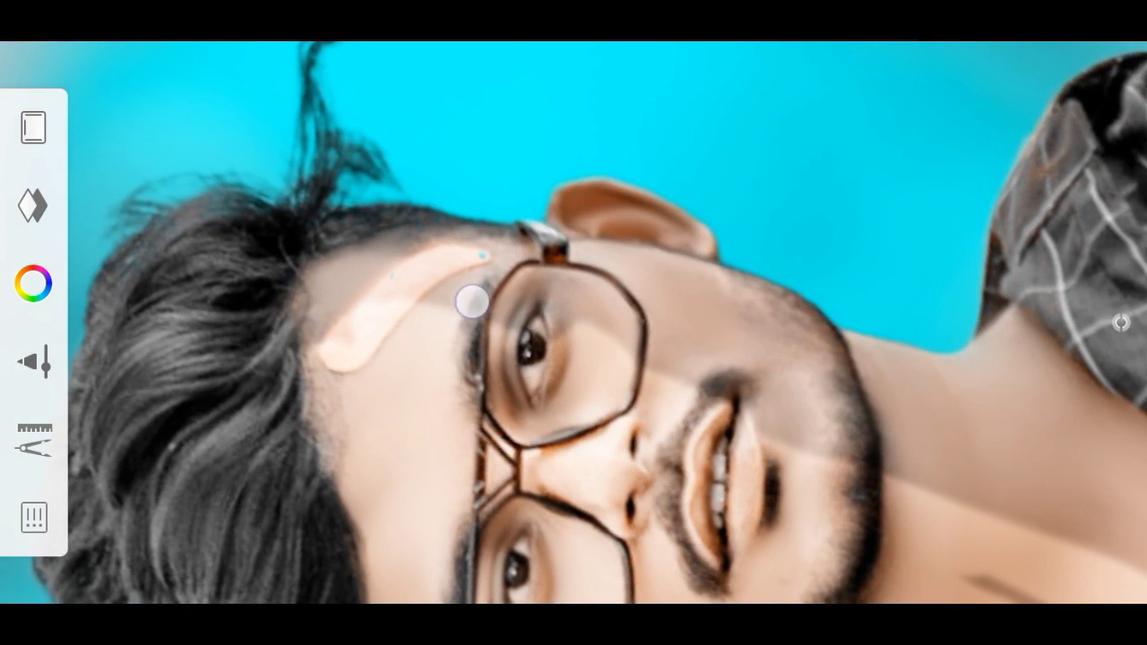
pyautogui.moveTo(473, 302)
pyautogui.mouseDown()
pyautogui.moveTo(331, 295)
pyautogui.moveTo(386, 338)
pyautogui.moveTo(686, 343)
pyautogui.moveTo(740, 323)
pyautogui.moveTo(591, 231)
pyautogui.moveTo(594, 212)
pyautogui.moveTo(725, 325)
pyautogui.moveTo(702, 380)
pyautogui.moveTo(820, 372)
pyautogui.moveTo(731, 294)
pyautogui.moveTo(935, 445)
pyautogui.moveTo(968, 487)
pyautogui.moveTo(933, 528)
pyautogui.moveTo(1025, 365)
pyautogui.mouseUp()
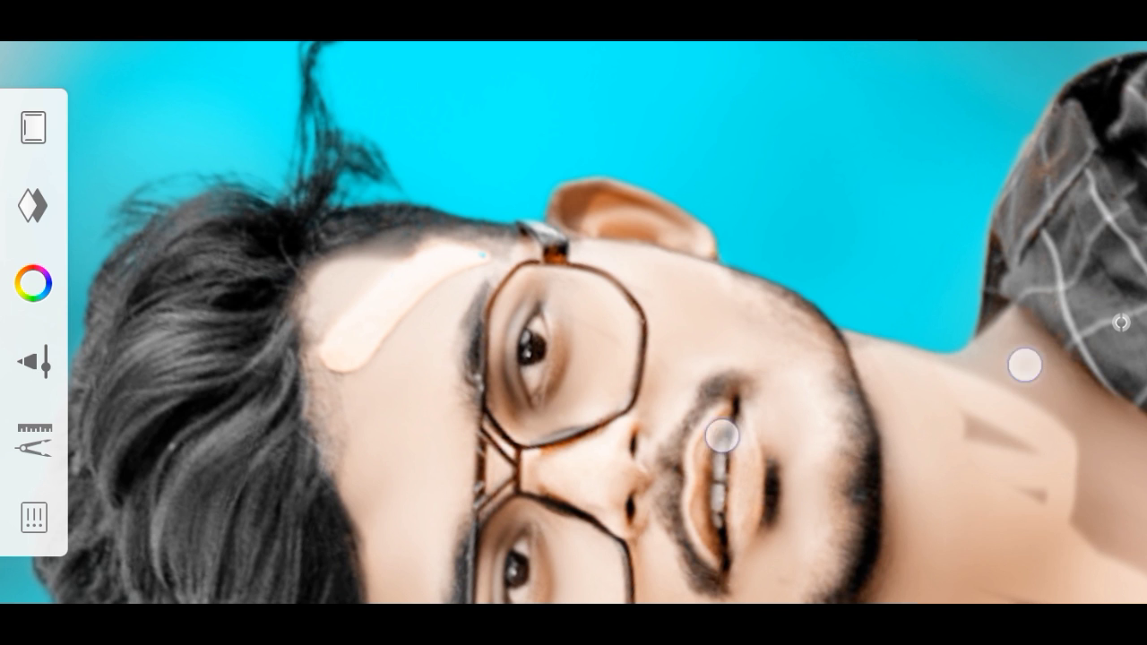
pyautogui.moveTo(722, 436)
pyautogui.mouseDown()
pyautogui.moveTo(494, 320)
pyautogui.moveTo(520, 302)
pyautogui.moveTo(493, 320)
pyautogui.moveTo(724, 442)
pyautogui.mouseUp()
pyautogui.click(820, 407)
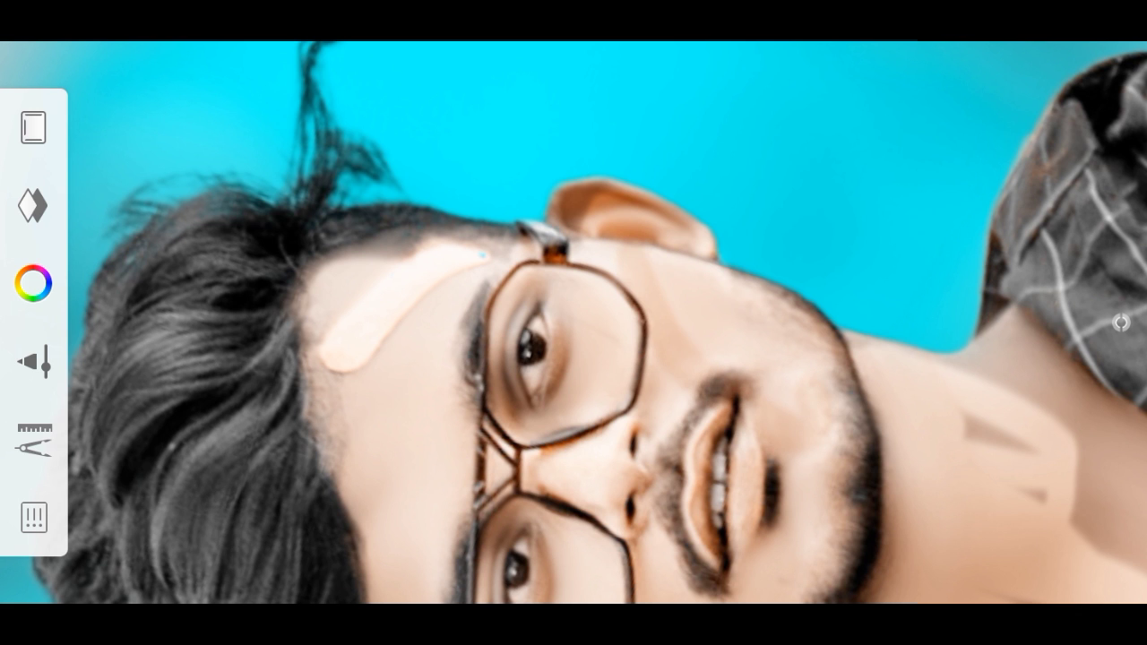
# Re-sample a skin colour from the man's face in the colour editor.
pyautogui.click(1121, 323)
pyautogui.click(1019, 422)
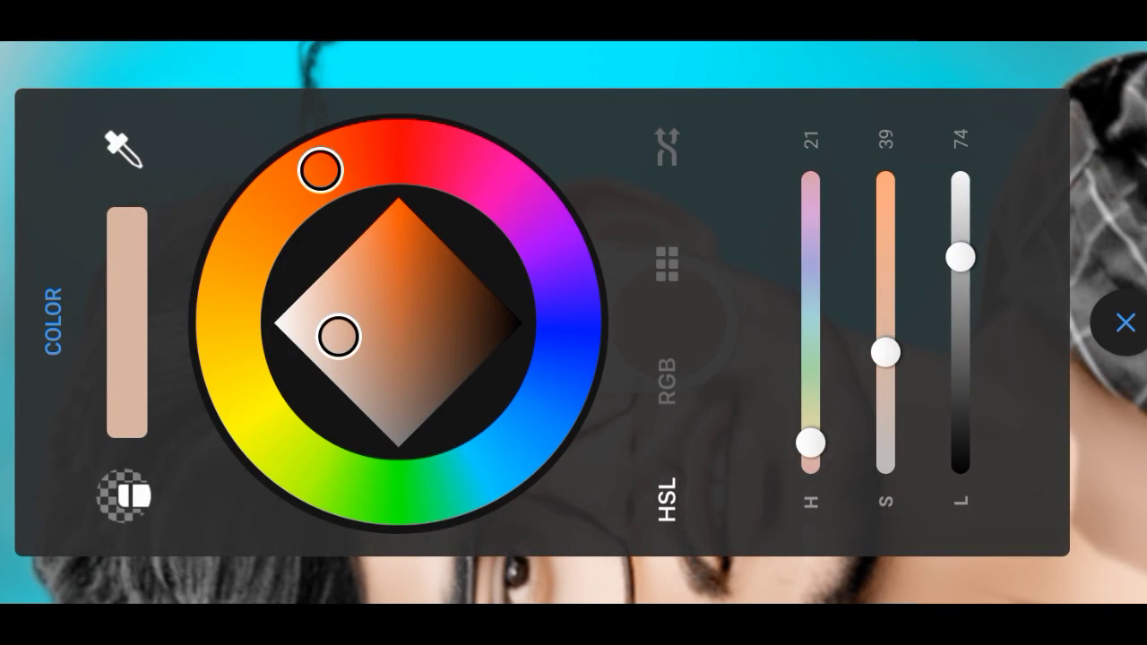
pyautogui.click(1126, 323)
pyautogui.moveTo(492, 332); pyautogui.dragTo(405, 422)
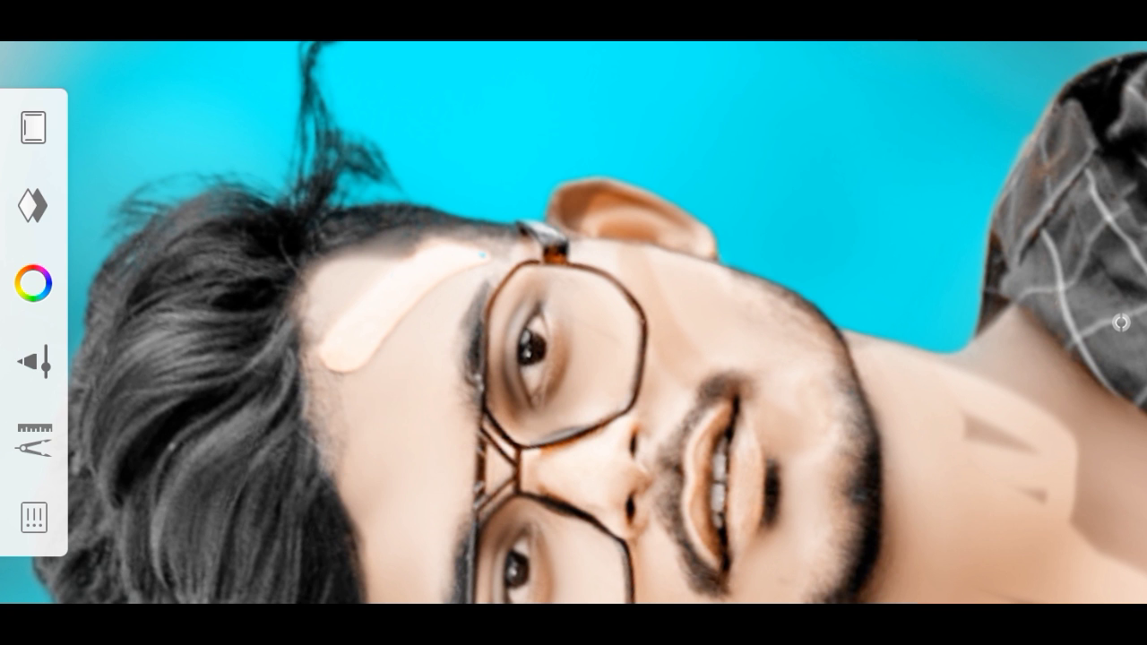
pyautogui.click(787, 458)
pyautogui.click(584, 256)
pyautogui.click(743, 421)
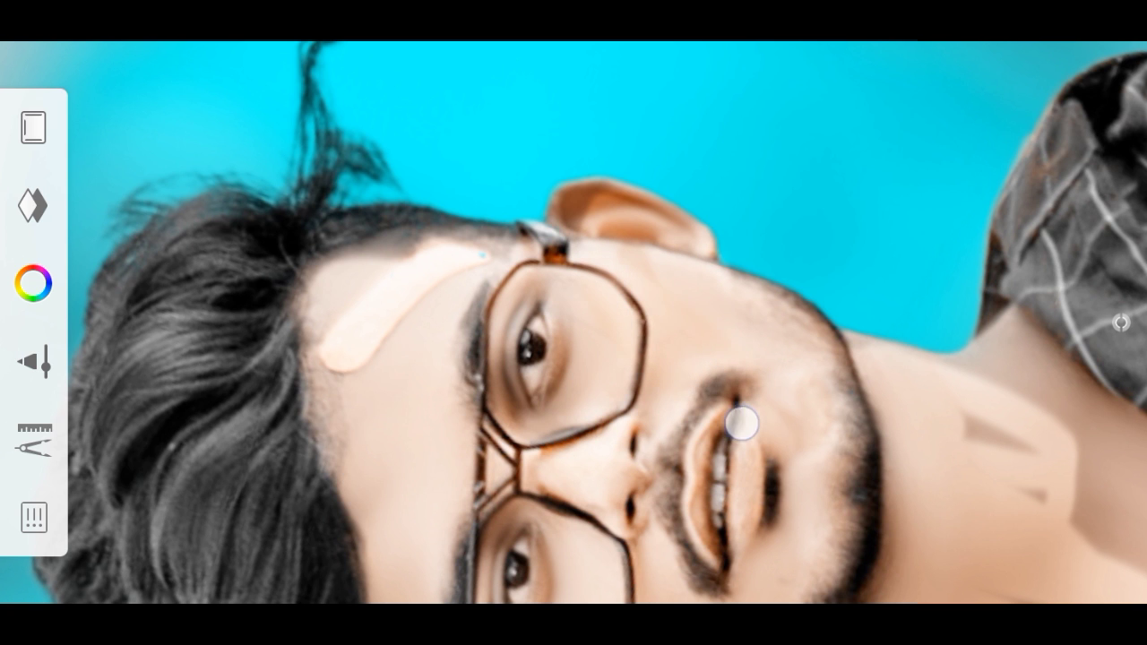
pyautogui.click(674, 321)
# Paint smooth skin tone over the neck and collarbone shadows, resampling neck skin.
pyautogui.moveTo(1043, 358); pyautogui.dragTo(850, 289)
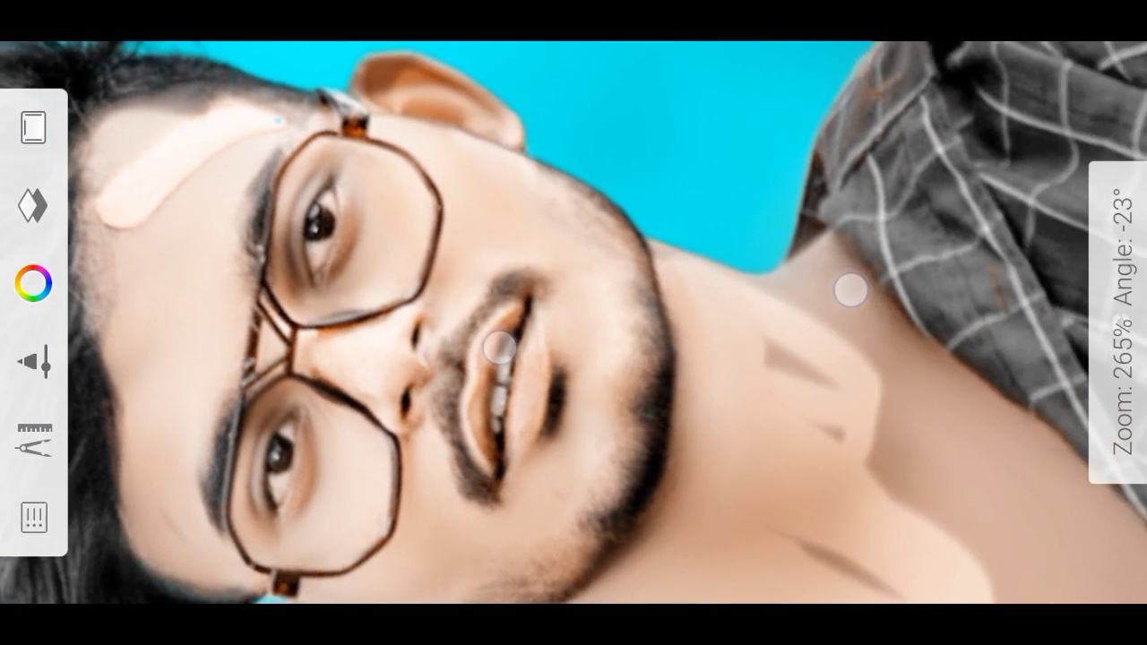
pyautogui.moveTo(785, 324)
pyautogui.mouseDown()
pyautogui.moveTo(902, 341)
pyautogui.moveTo(870, 331)
pyautogui.moveTo(1071, 558)
pyautogui.moveTo(803, 438)
pyautogui.moveTo(922, 573)
pyautogui.moveTo(1020, 580)
pyautogui.mouseUp()
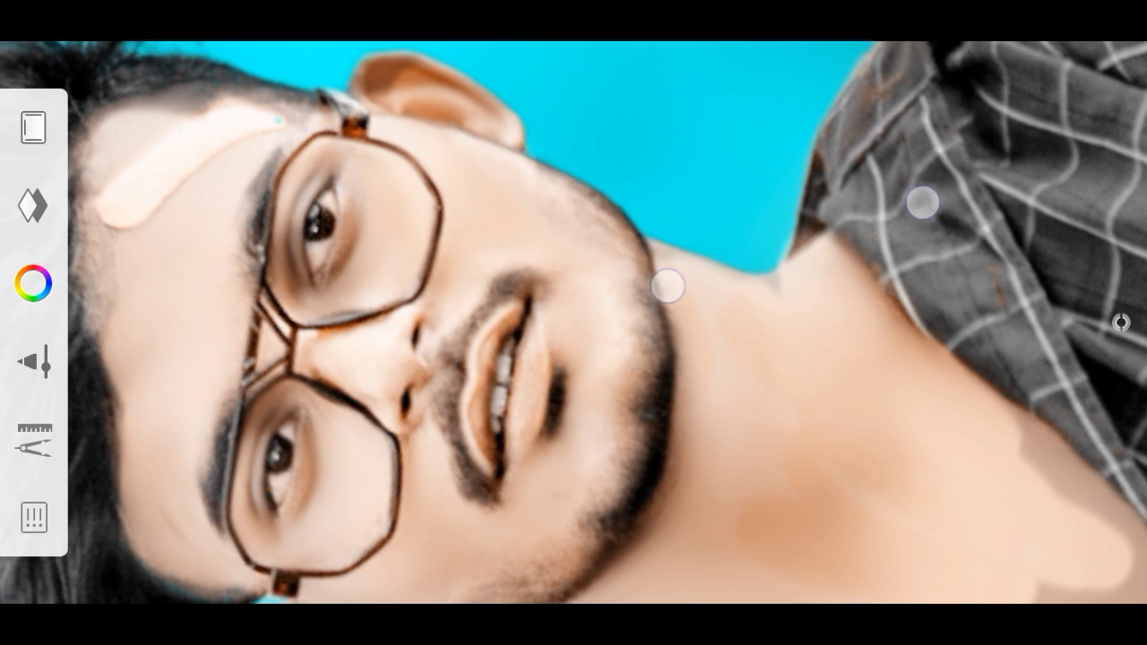
pyautogui.moveTo(781, 455)
pyautogui.mouseDown()
pyautogui.moveTo(655, 302)
pyautogui.moveTo(950, 484)
pyautogui.moveTo(655, 412)
pyautogui.moveTo(790, 549)
pyautogui.moveTo(947, 564)
pyautogui.moveTo(835, 547)
pyautogui.moveTo(873, 391)
pyautogui.moveTo(1082, 466)
pyautogui.moveTo(805, 205)
pyautogui.moveTo(1060, 574)
pyautogui.moveTo(1101, 566)
pyautogui.mouseUp()
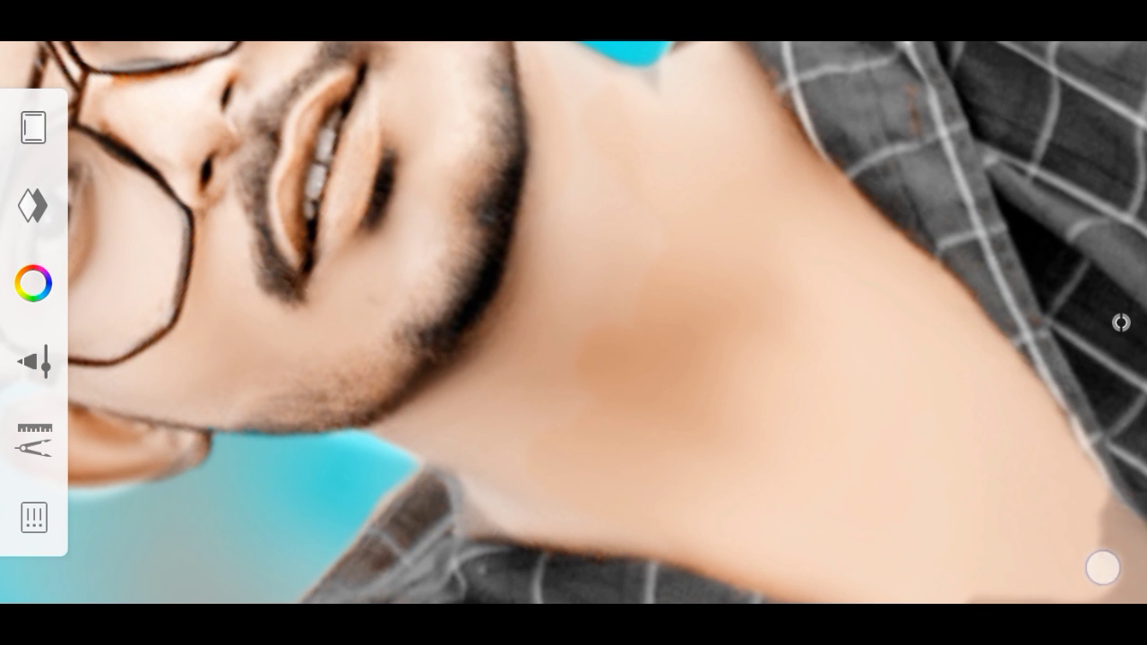
pyautogui.moveTo(654, 296); pyautogui.dragTo(494, 323)
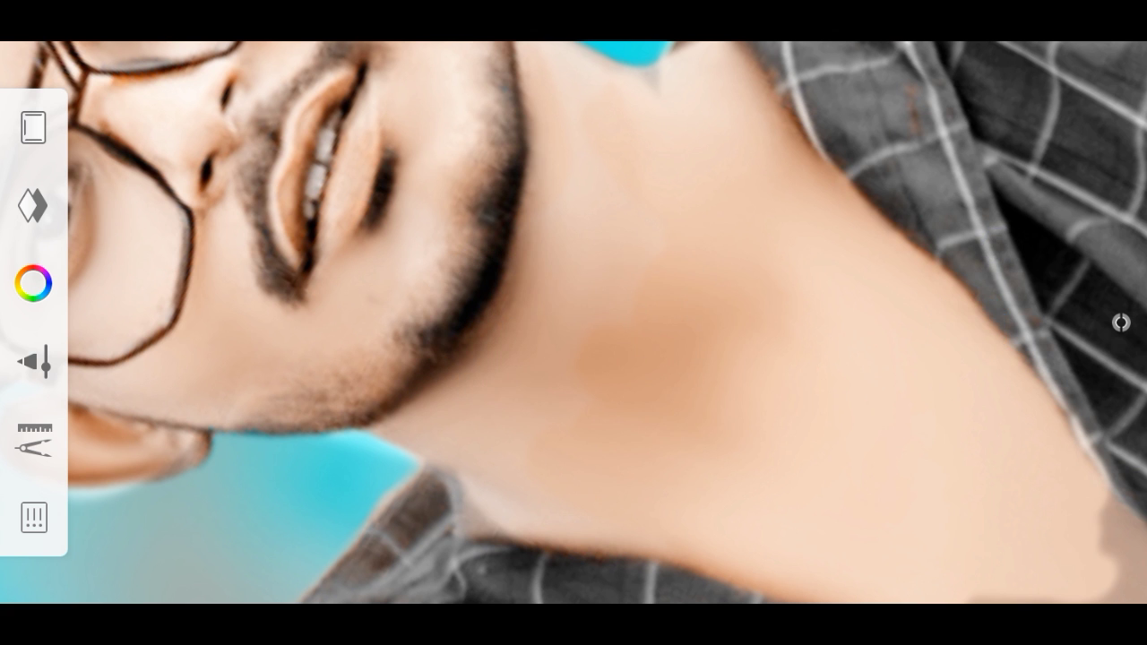
pyautogui.scroll(-5, 762, 287)
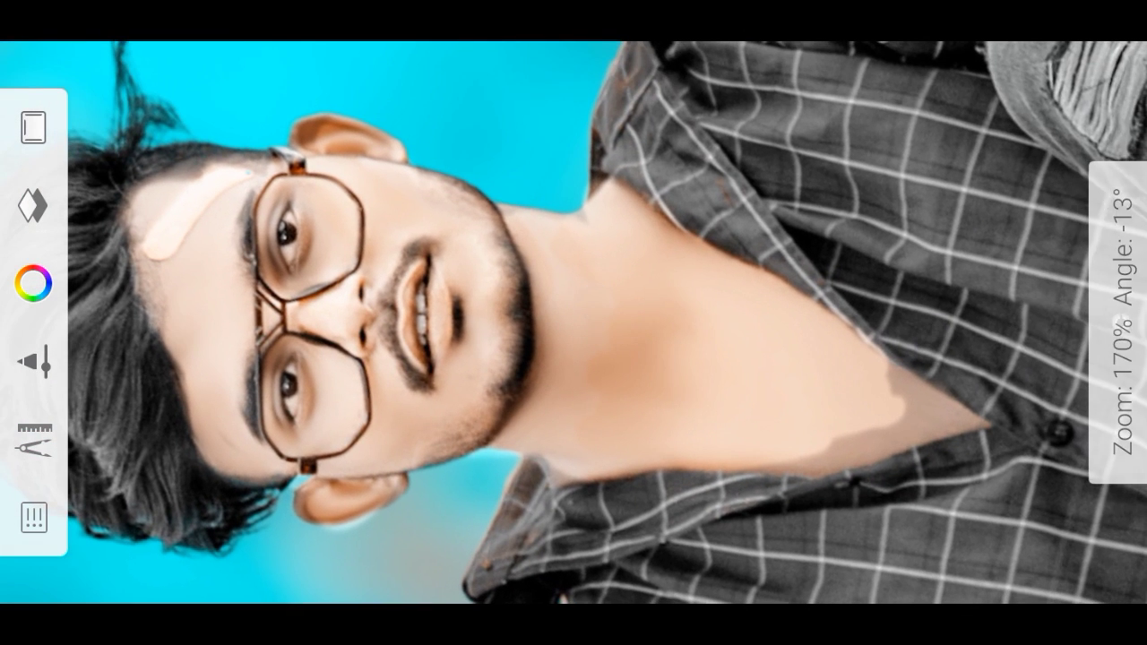
pyautogui.moveTo(747, 451)
pyautogui.mouseDown()
pyautogui.moveTo(819, 436)
pyautogui.moveTo(801, 379)
pyautogui.moveTo(607, 198)
pyautogui.moveTo(876, 382)
pyautogui.moveTo(965, 422)
pyautogui.moveTo(916, 437)
pyautogui.moveTo(860, 373)
pyautogui.mouseUp()
pyautogui.scroll(-2, 787, 310)
pyautogui.scroll(-2, 787, 309)
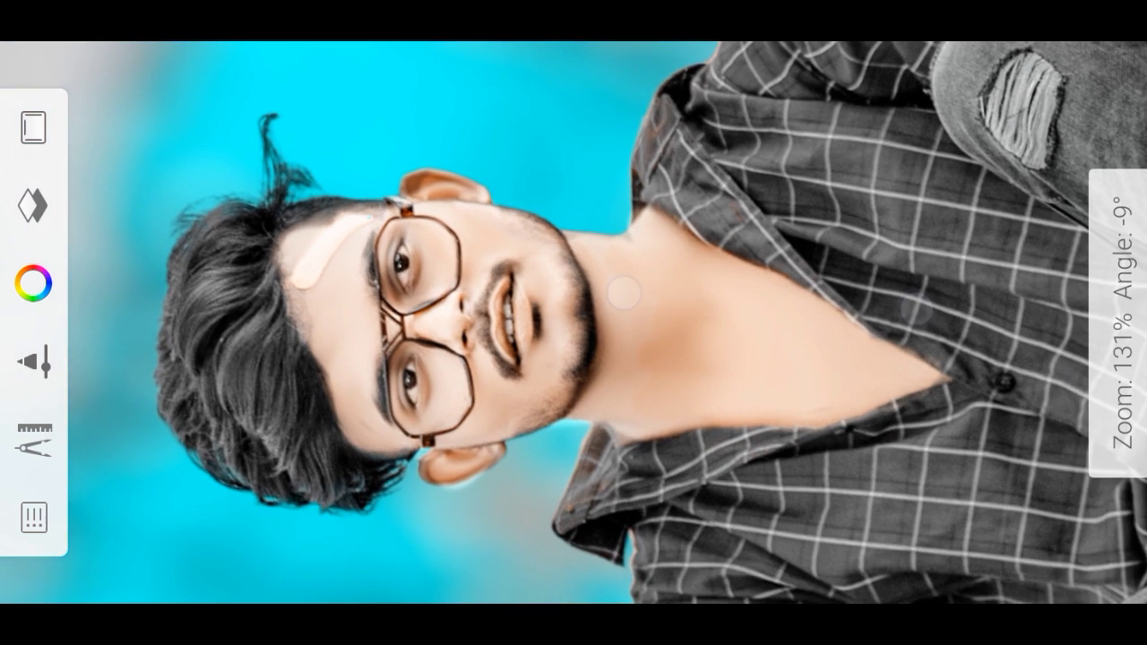
pyautogui.scroll(-1, 625, 292)
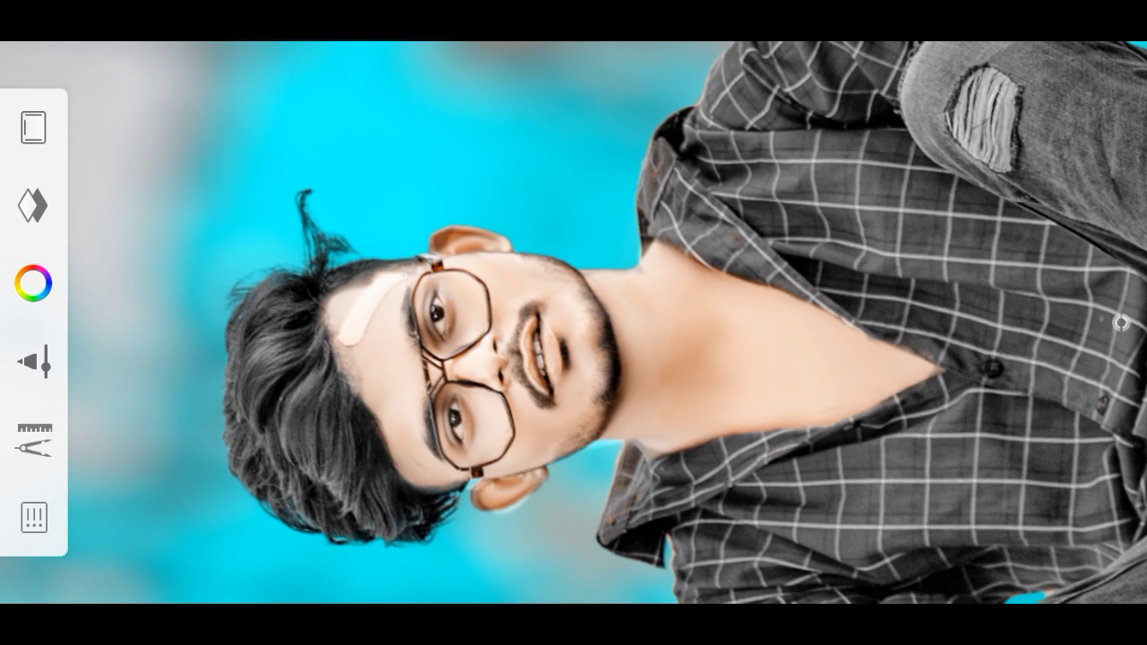
pyautogui.click(33, 206)
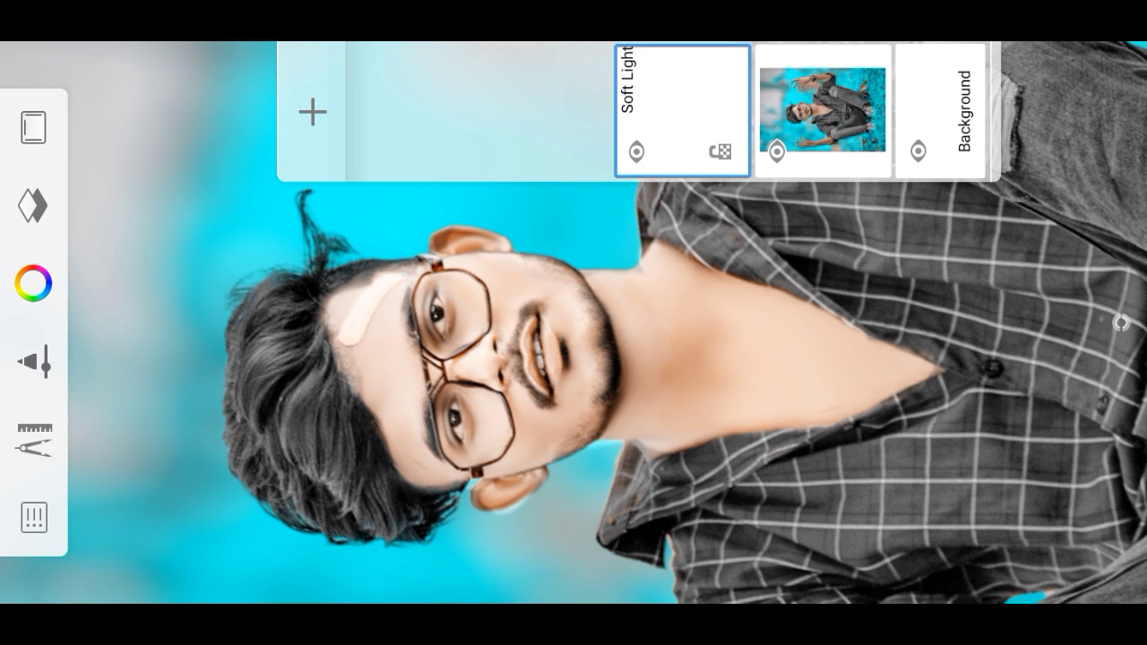
# Lower the Soft Light skin layer's opacity from 100 to 68.
pyautogui.click(711, 106)
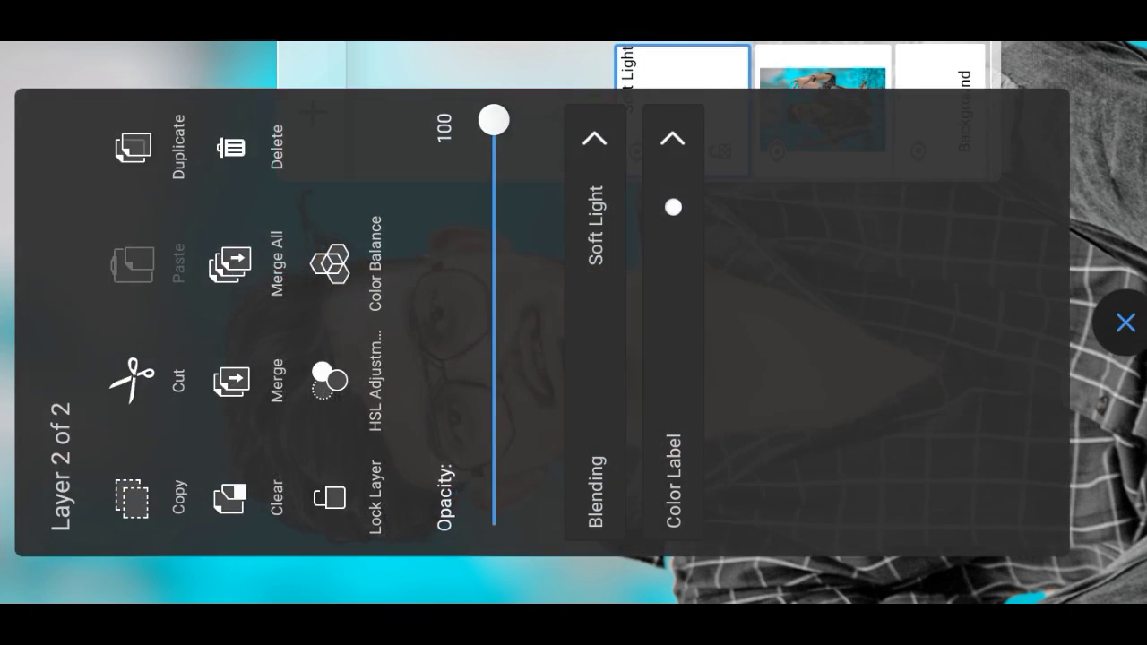
pyautogui.moveTo(494, 119); pyautogui.dragTo(674, 242)
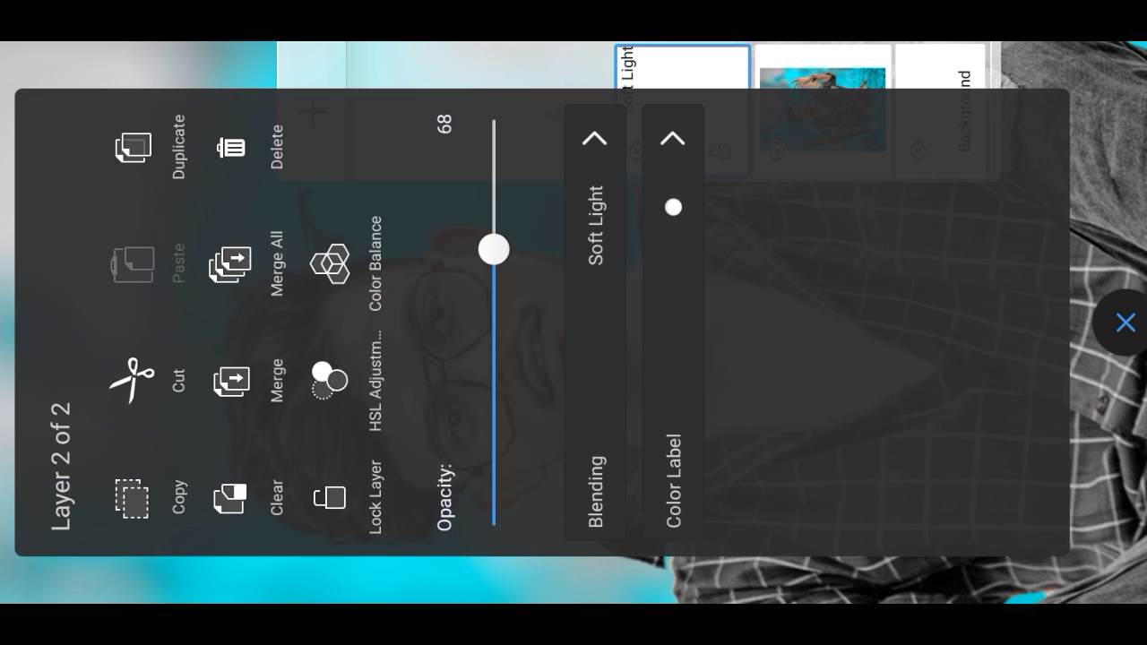
pyautogui.click(1122, 323)
pyautogui.scroll(-5, 592, 233)
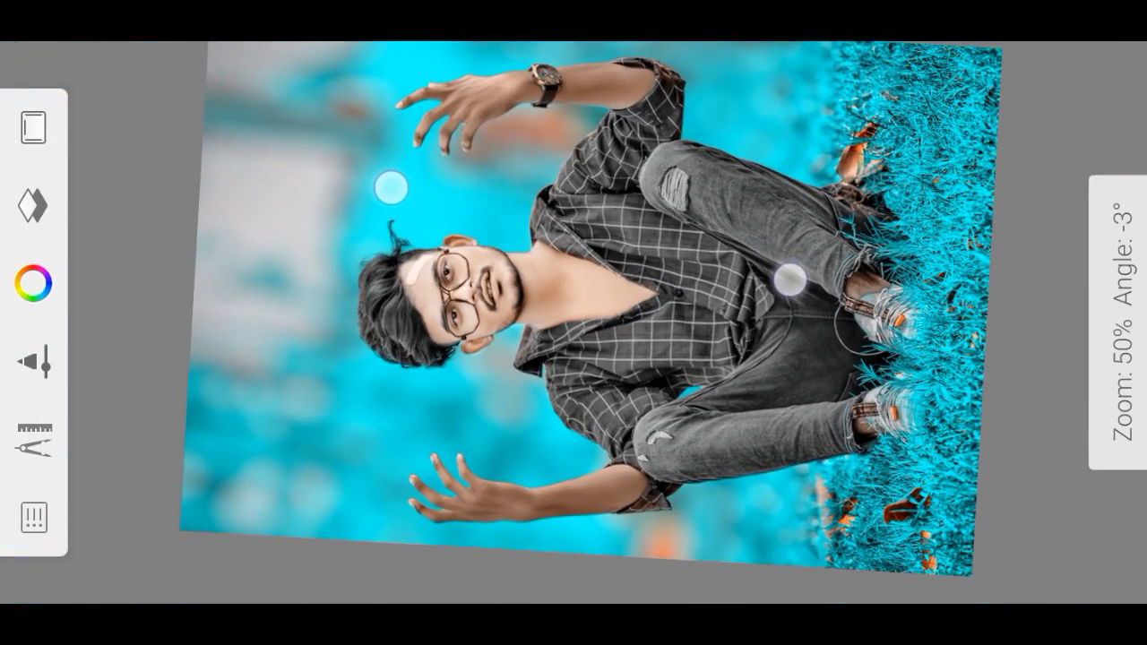
pyautogui.moveTo(789, 279); pyautogui.dragTo(762, 313)
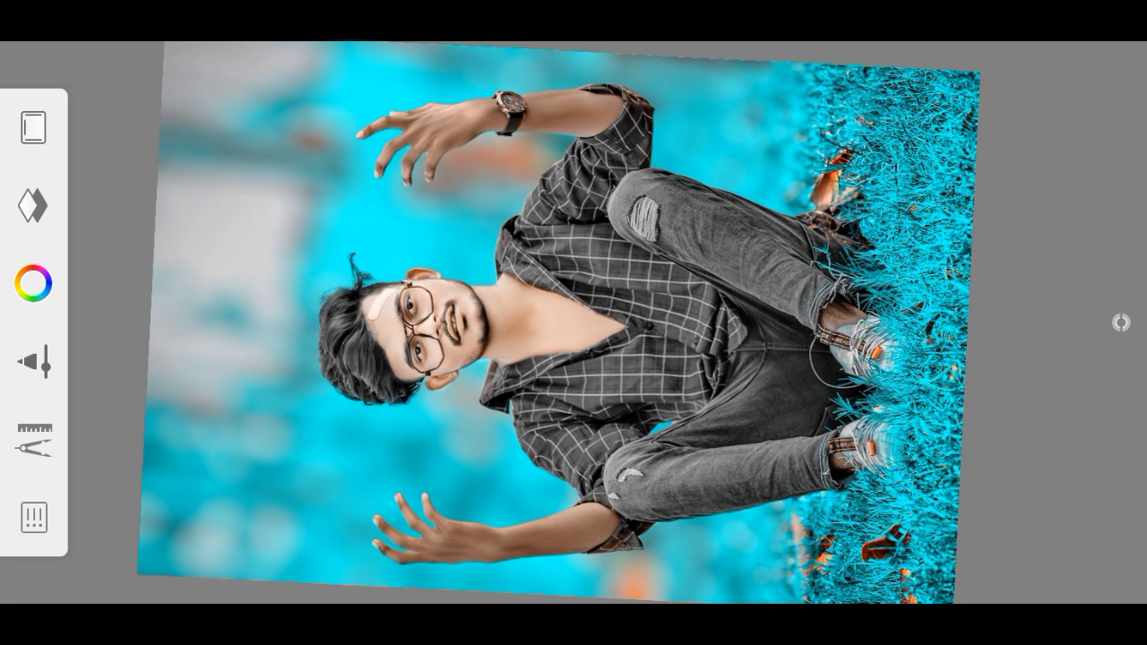
pyautogui.click(33, 205)
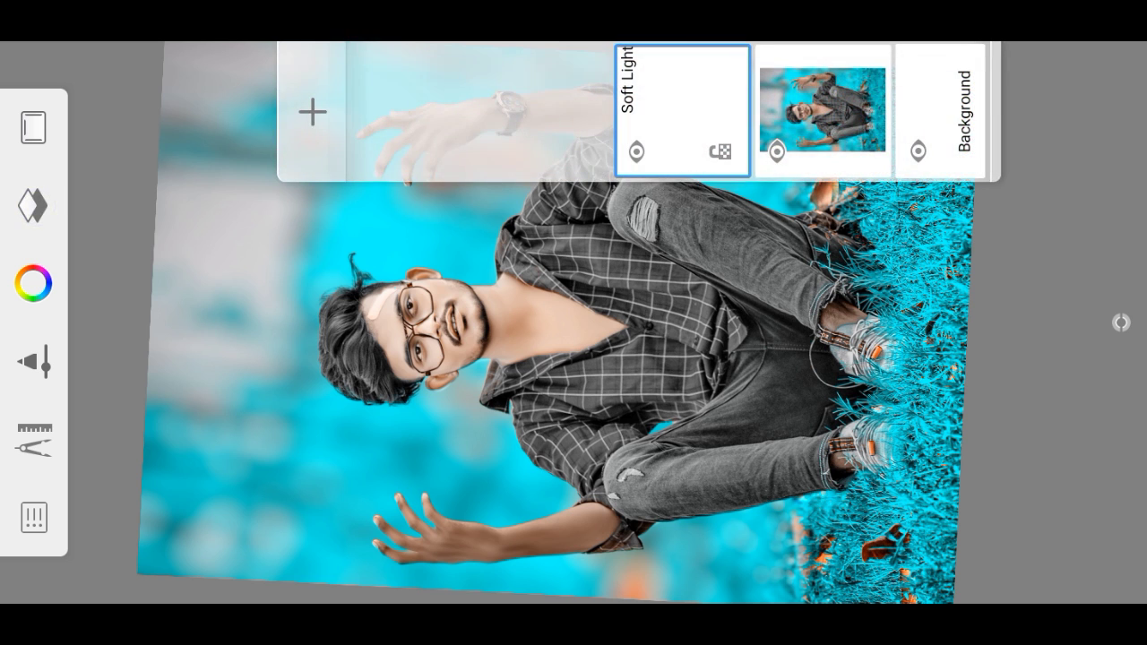
pyautogui.click(668, 119)
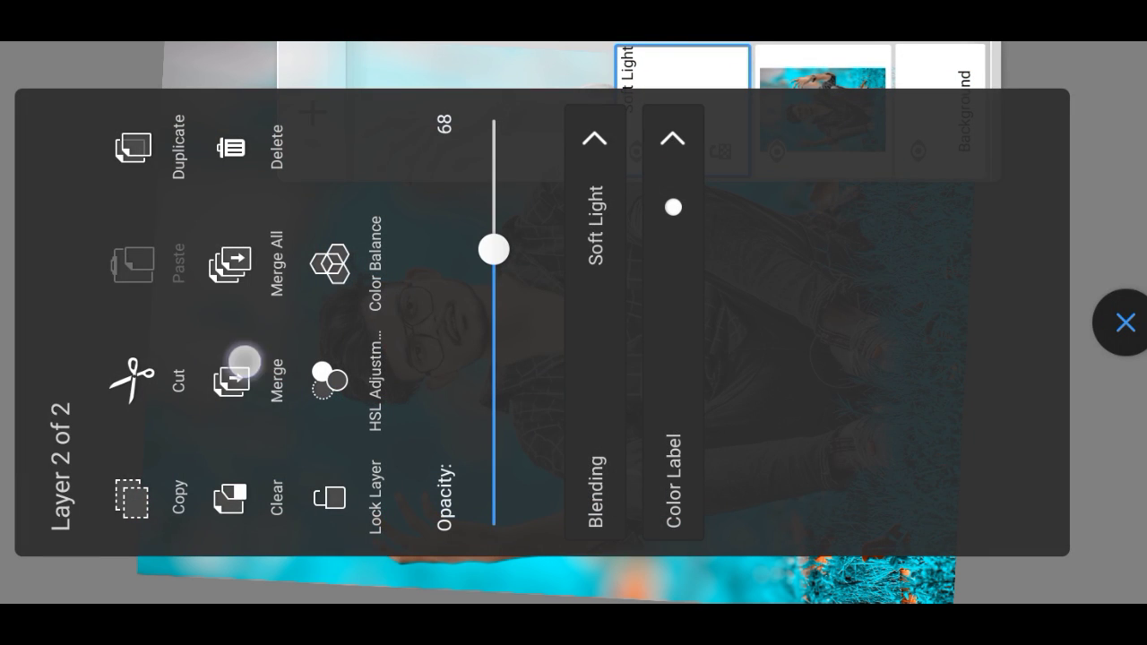
# Merge the skin-paint layer into the photo, then add a new layer set to Soft Light.
pyautogui.click(245, 363)
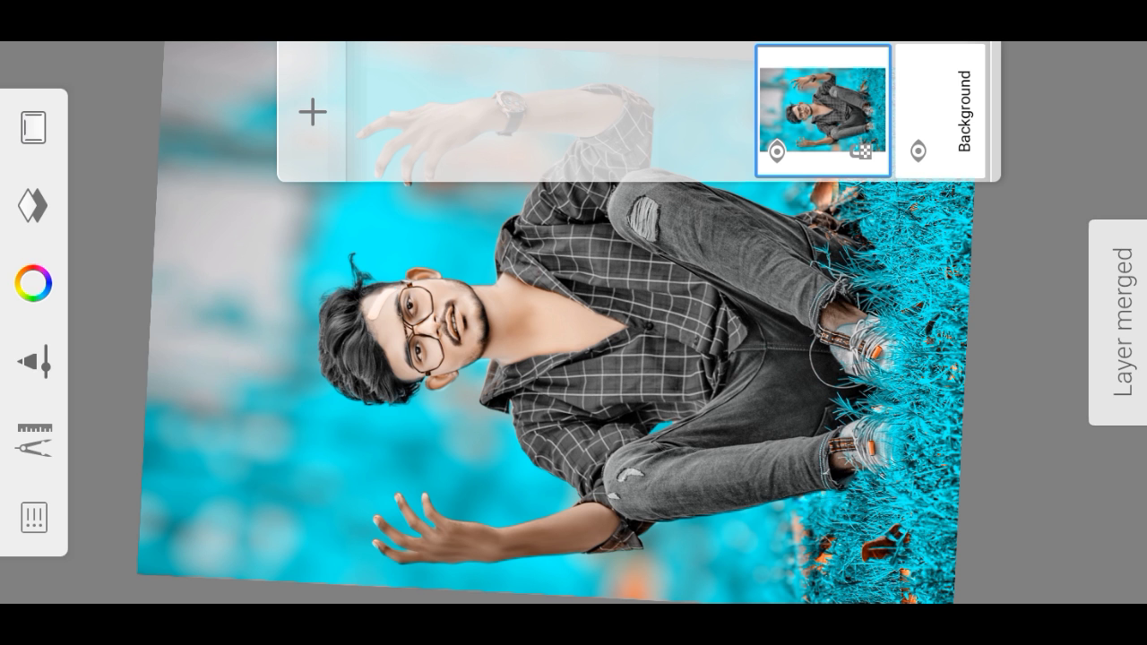
pyautogui.click(313, 112)
pyautogui.click(682, 111)
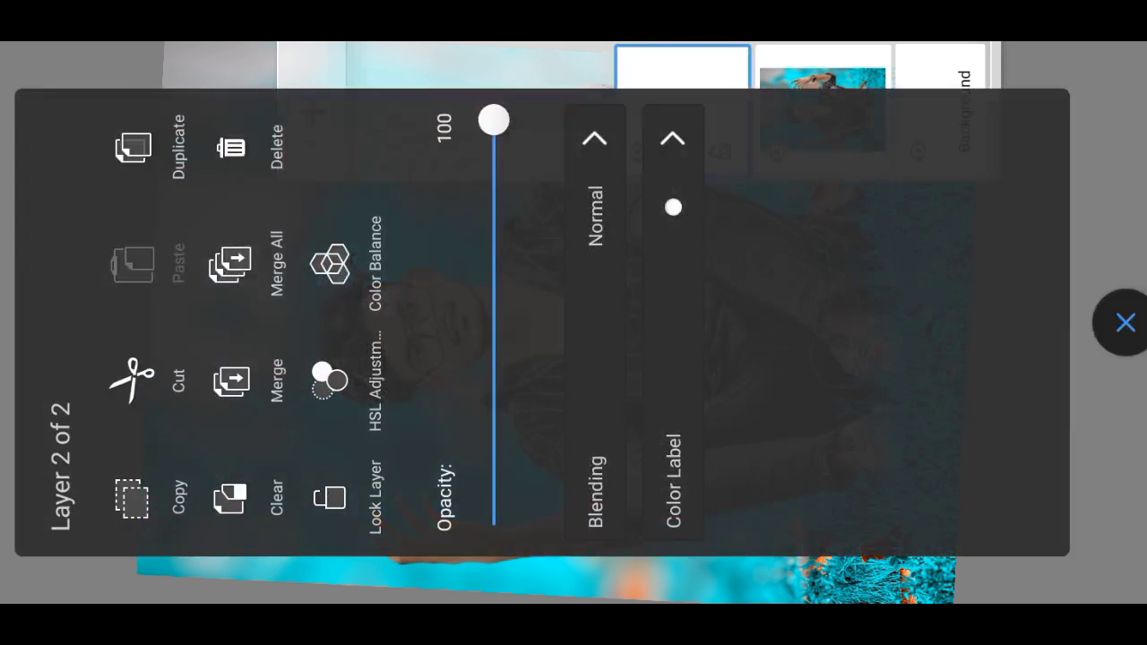
pyautogui.click(594, 211)
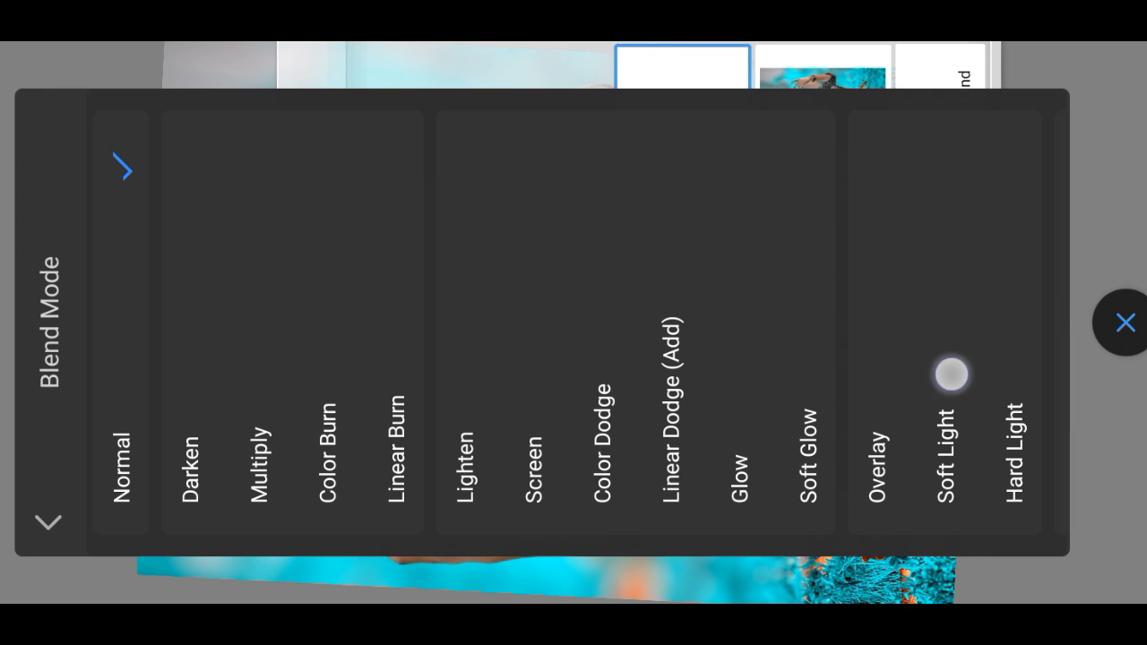
pyautogui.click(951, 375)
pyautogui.click(1126, 323)
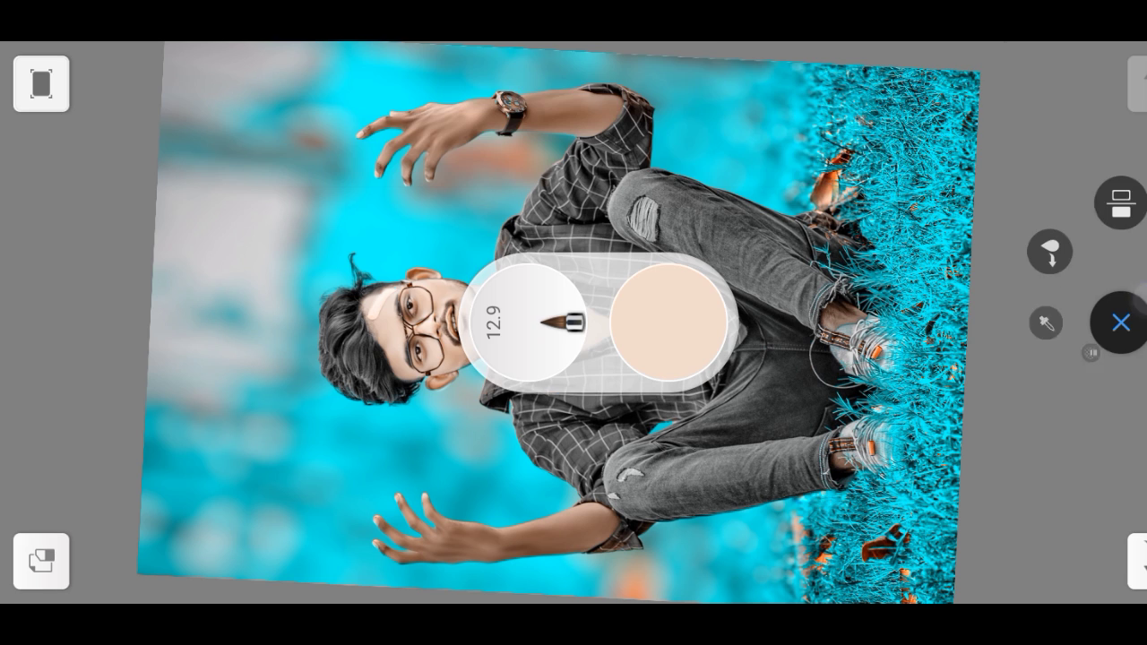
# Keep the Medium Brush and shift the paint colour's hue from orange to red.
pyautogui.click(529, 323)
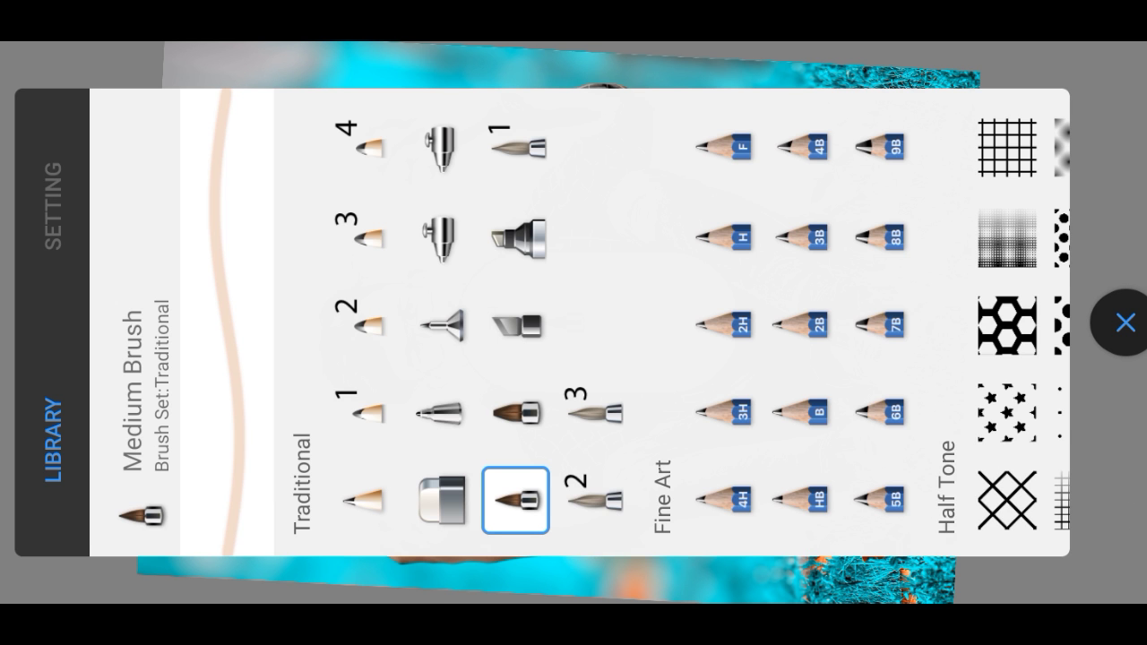
pyautogui.click(1132, 291)
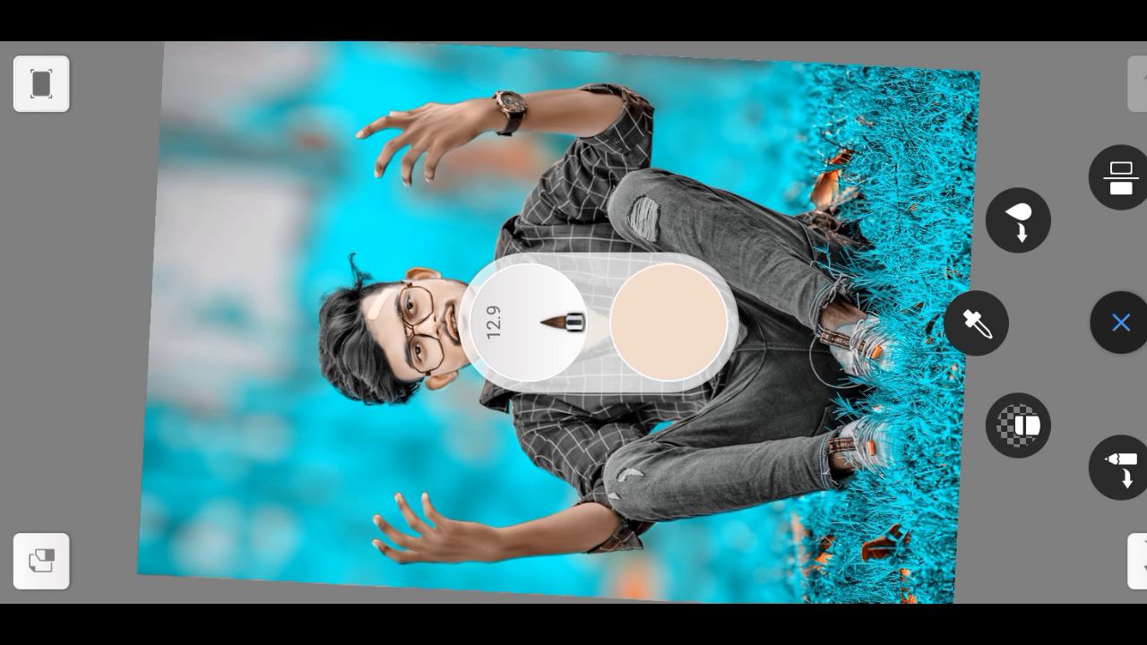
pyautogui.click(668, 321)
pyautogui.moveTo(315, 172); pyautogui.dragTo(463, 59)
# Make the red fully saturated and paint it over the man's upper and lower lips.
pyautogui.click(401, 171)
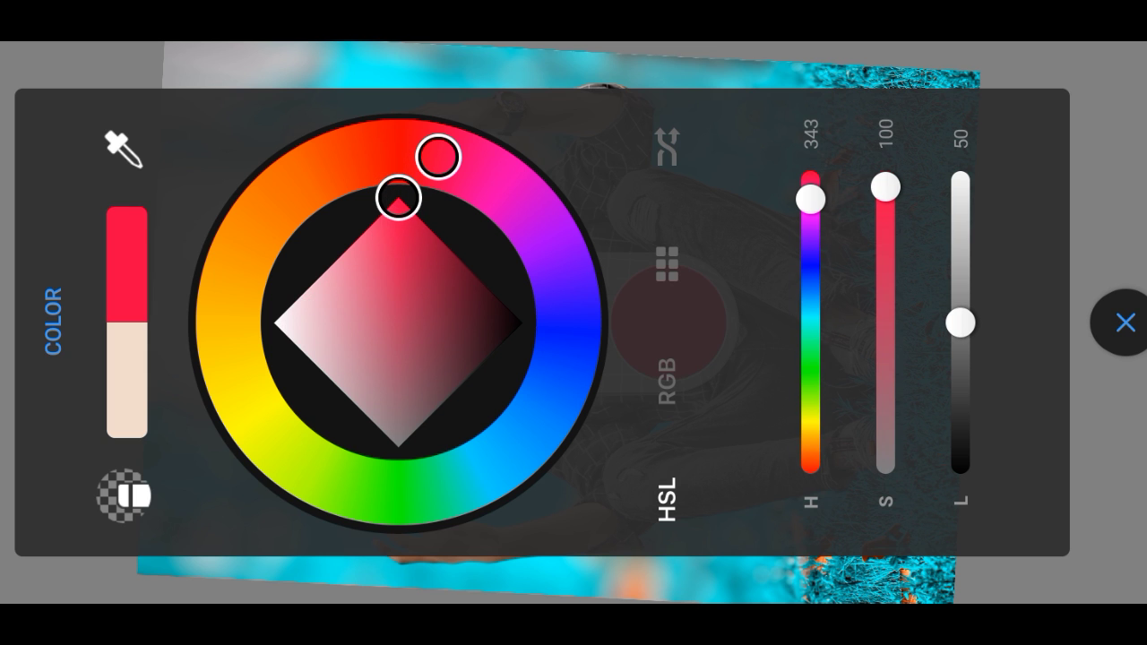
pyautogui.click(1126, 322)
pyautogui.scroll(1, 591, 350)
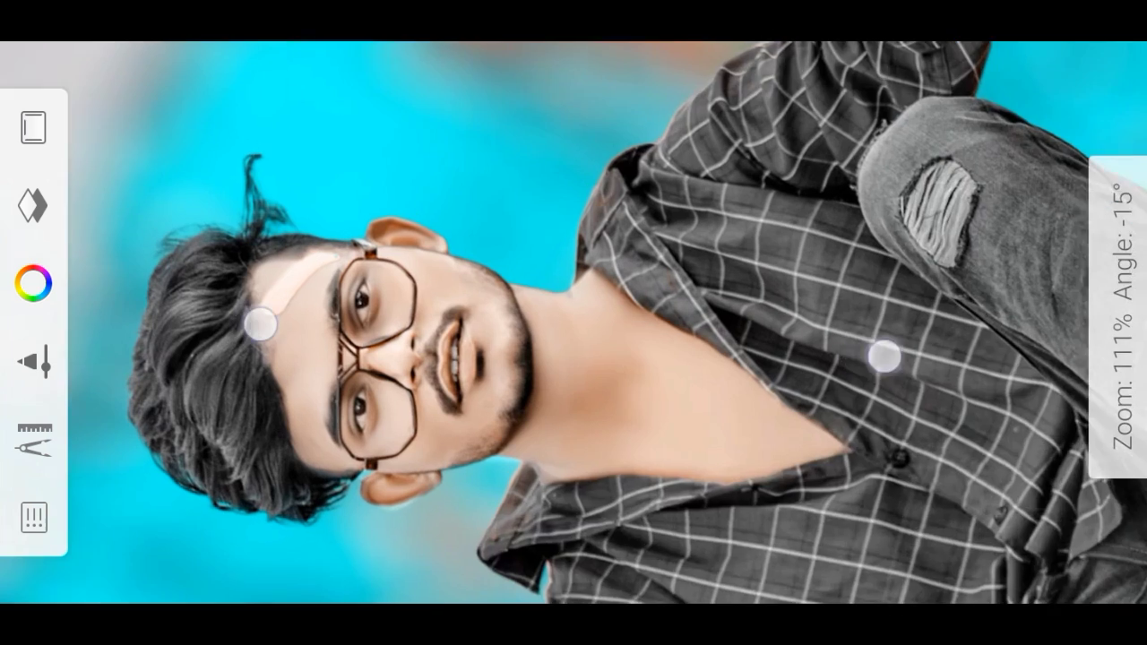
pyautogui.scroll(2, 591, 349)
pyautogui.scroll(3, 591, 350)
pyautogui.scroll(3, 596, 351)
pyautogui.scroll(3, 592, 278)
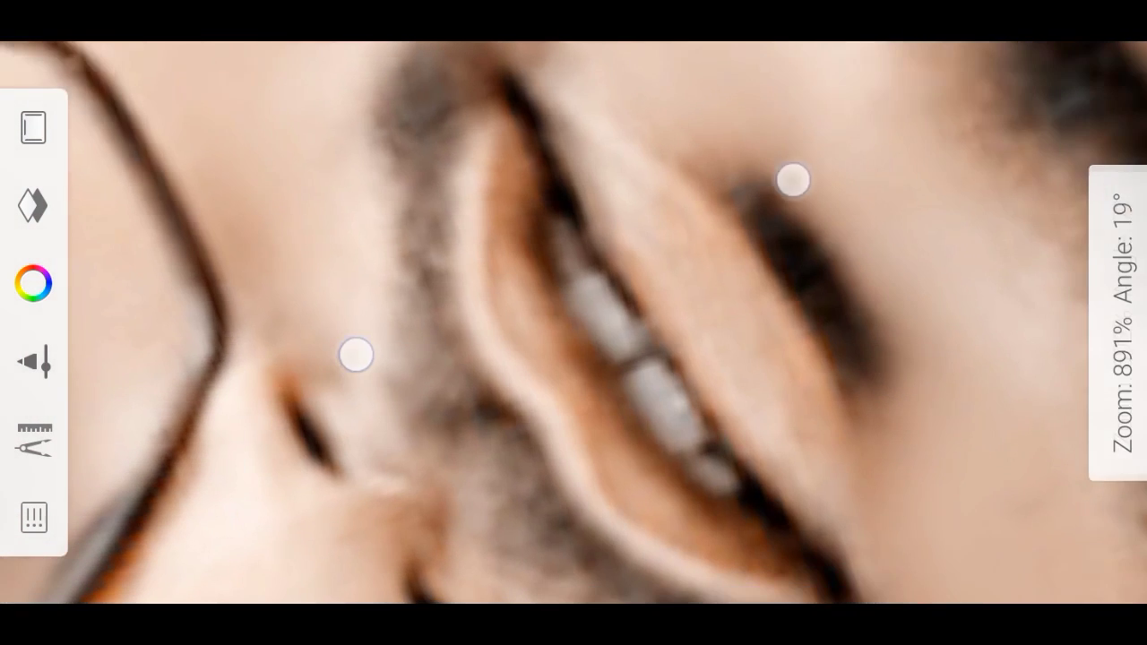
pyautogui.moveTo(723, 335)
pyautogui.mouseDown()
pyautogui.moveTo(765, 427)
pyautogui.moveTo(628, 198)
pyautogui.moveTo(516, 72)
pyautogui.mouseUp()
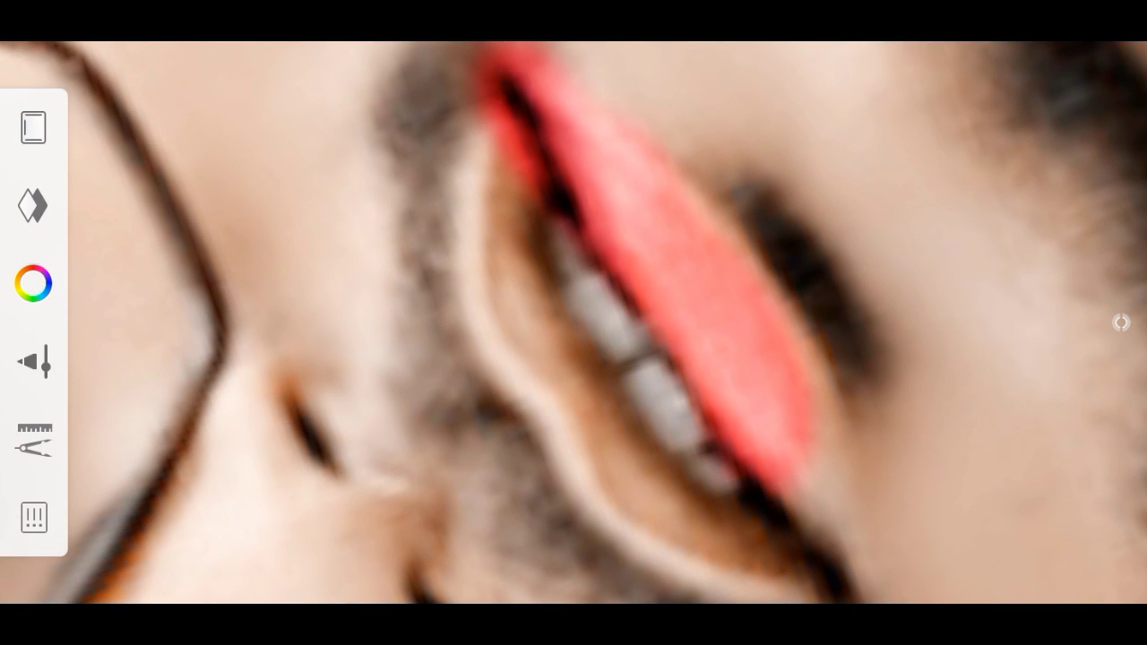
pyautogui.moveTo(815, 368)
pyautogui.mouseDown()
pyautogui.moveTo(797, 451)
pyautogui.moveTo(843, 529)
pyautogui.mouseUp()
pyautogui.moveTo(659, 489); pyautogui.dragTo(525, 203)
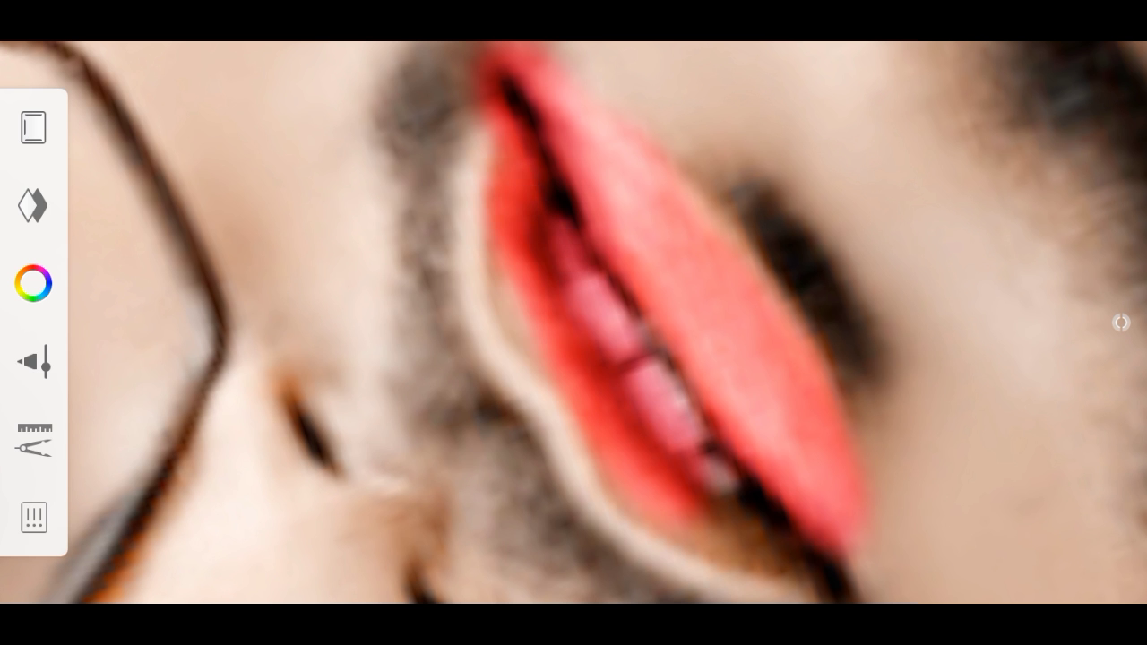
pyautogui.moveTo(714, 471); pyautogui.dragTo(741, 514)
# Undo the red lip strokes twice so the lips return to their original colour.
pyautogui.scroll(-3, 671, 343)
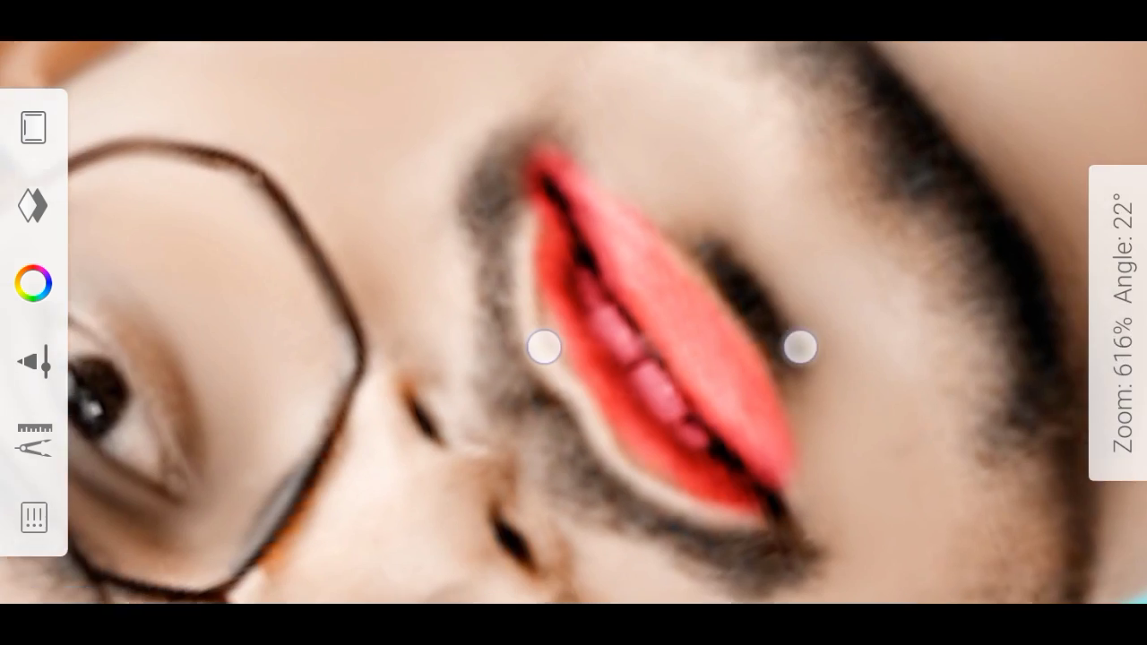
pyautogui.scroll(-3, 648, 288)
pyautogui.scroll(3, 637, 205)
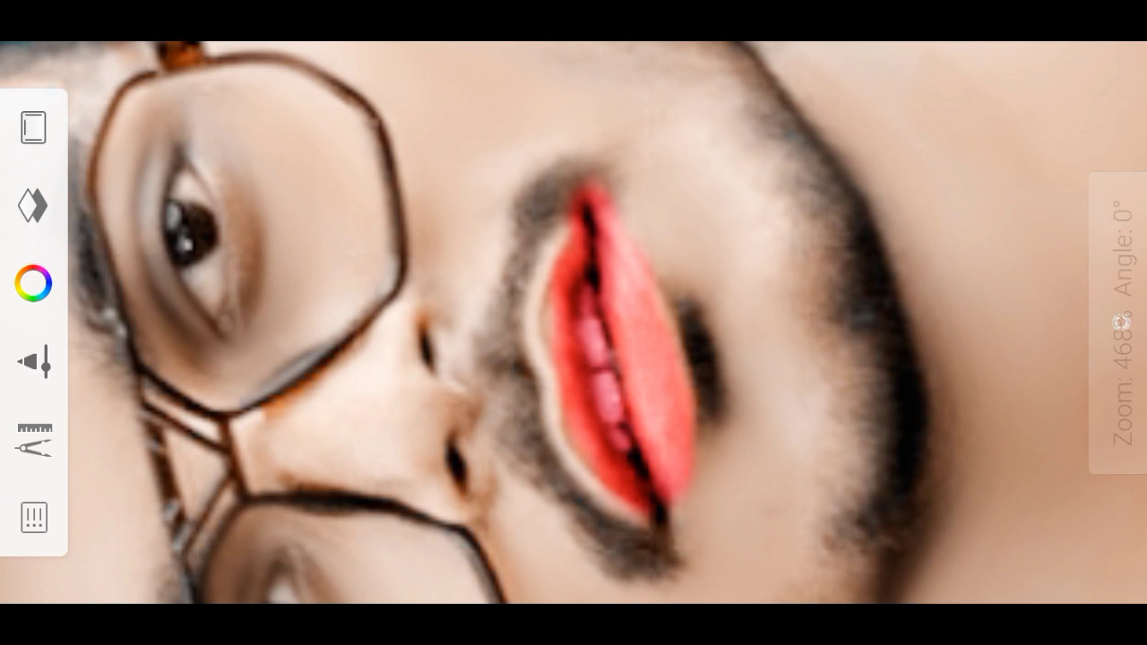
pyautogui.click(1129, 308)
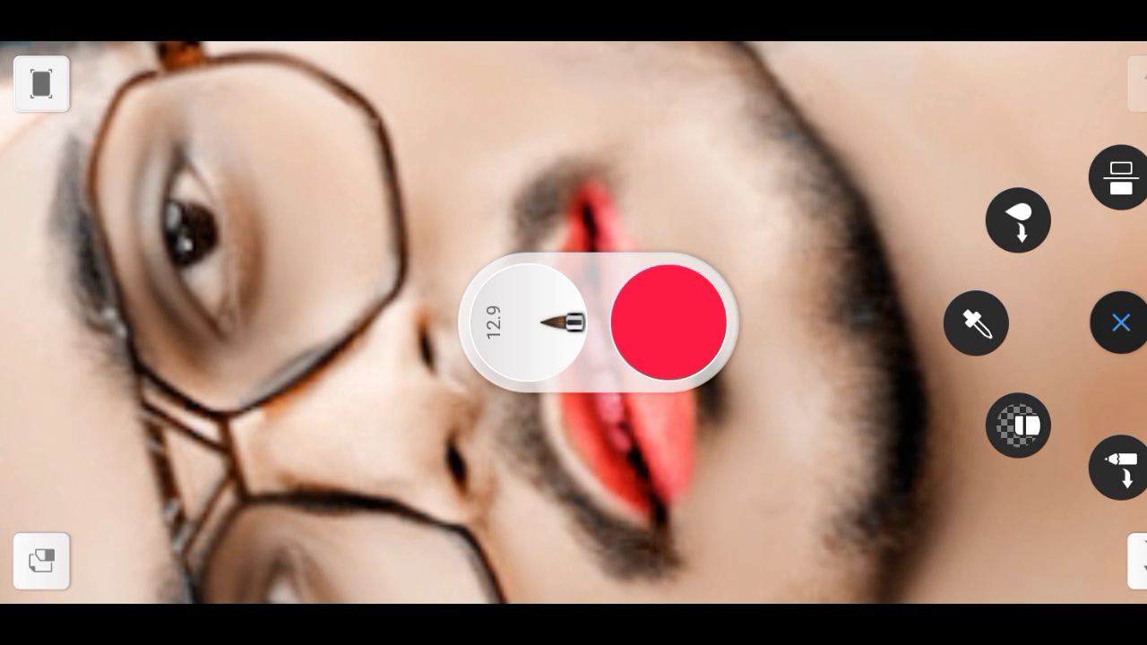
pyautogui.hotkey('ctrl', 'z')
pyautogui.hotkey('ctrl', 'z')
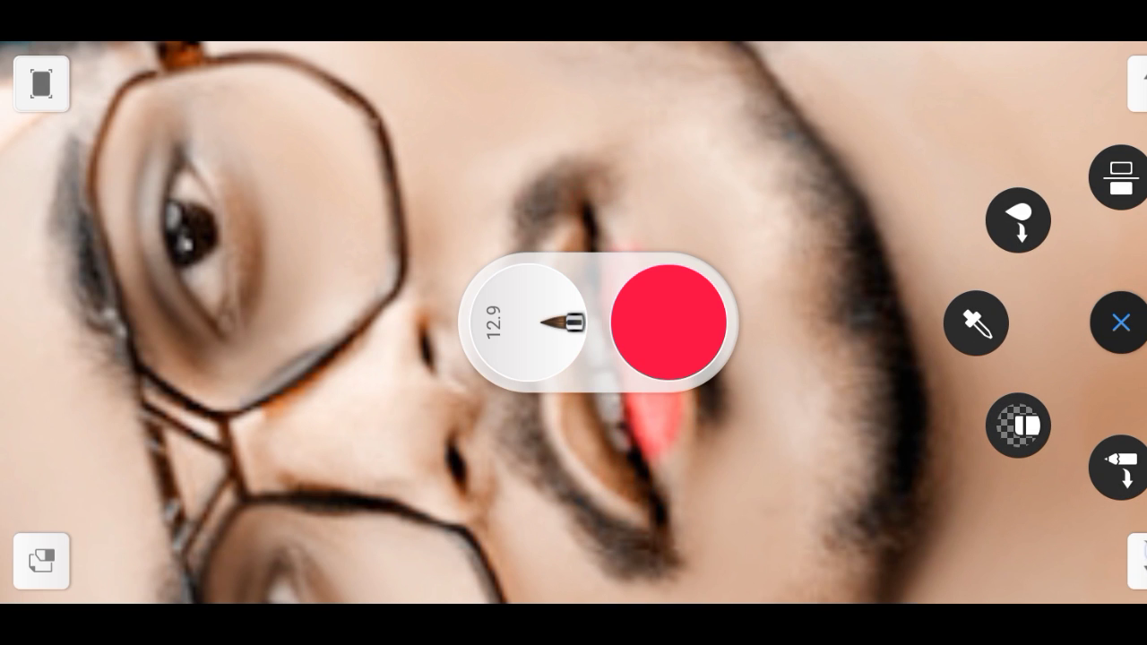
pyautogui.hotkey('ctrl', 'z')
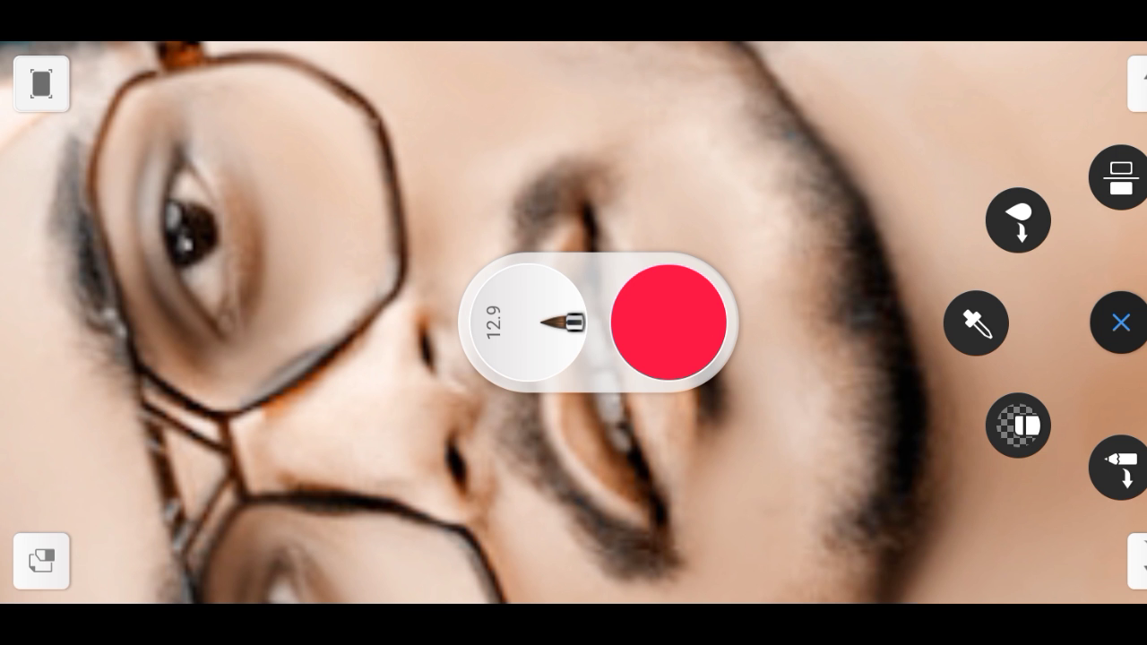
# Repaint both the upper and lower lips with the red brush.
pyautogui.click(490, 391)
pyautogui.scroll(5, 681, 398)
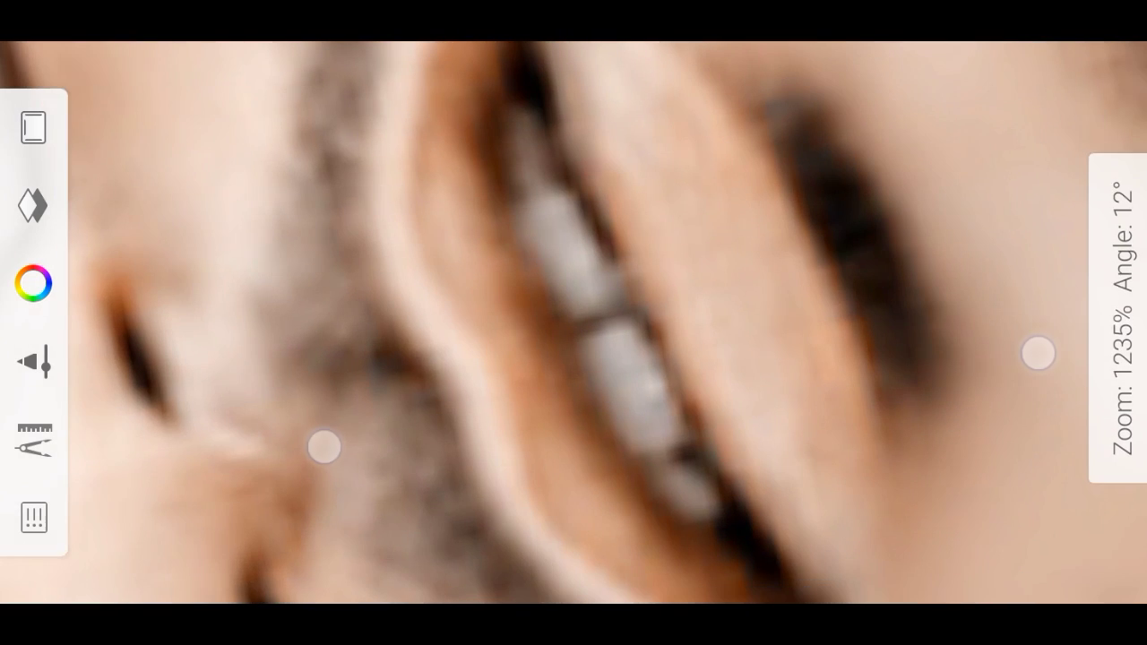
pyautogui.scroll(1, 610, 377)
pyautogui.moveTo(573, 242)
pyautogui.mouseDown()
pyautogui.moveTo(664, 387)
pyautogui.moveTo(520, 159)
pyautogui.moveTo(458, 98)
pyautogui.mouseUp()
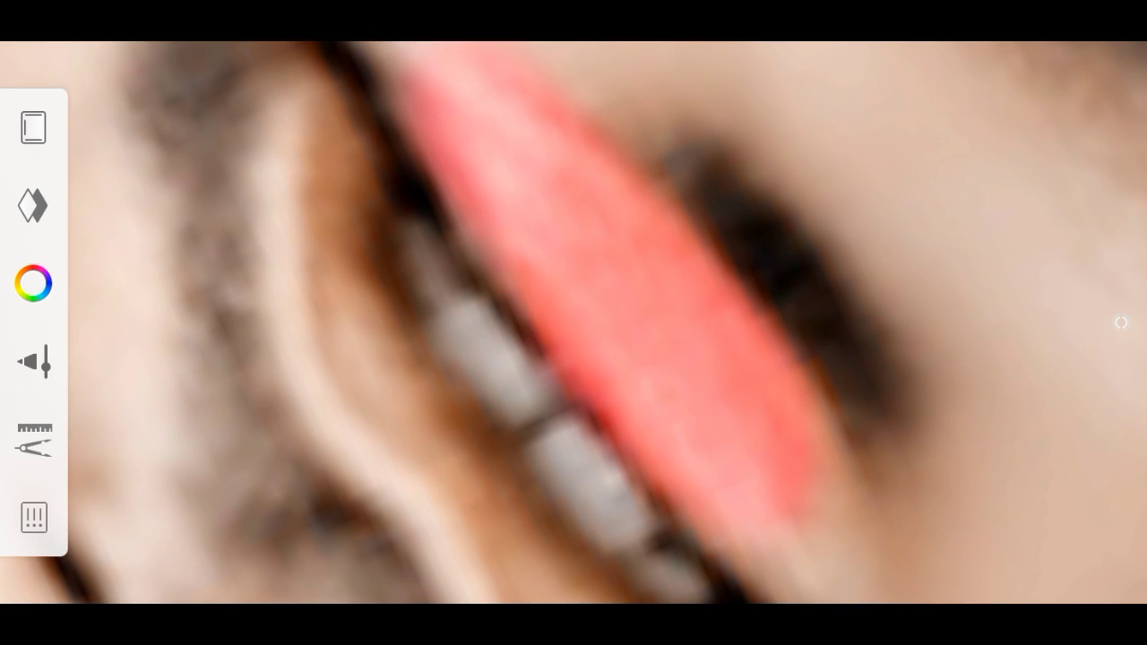
pyautogui.moveTo(769, 504); pyautogui.dragTo(825, 587)
pyautogui.moveTo(506, 504)
pyautogui.mouseDown()
pyautogui.moveTo(366, 322)
pyautogui.moveTo(313, 125)
pyautogui.mouseUp()
pyautogui.scroll(1, 511, 260)
pyautogui.moveTo(461, 408); pyautogui.dragTo(618, 517)
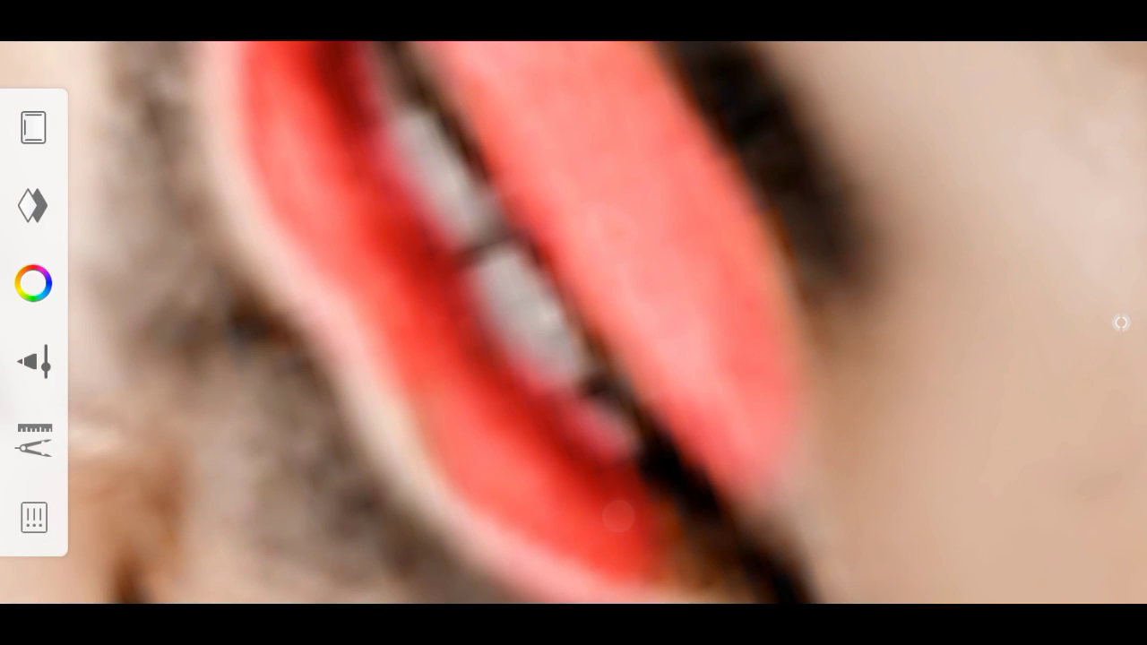
# Zoom out to view the whole photo with the red lips.
pyautogui.scroll(-3, 568, 319)
pyautogui.scroll(-3, 556, 269)
pyautogui.scroll(-2, 551, 263)
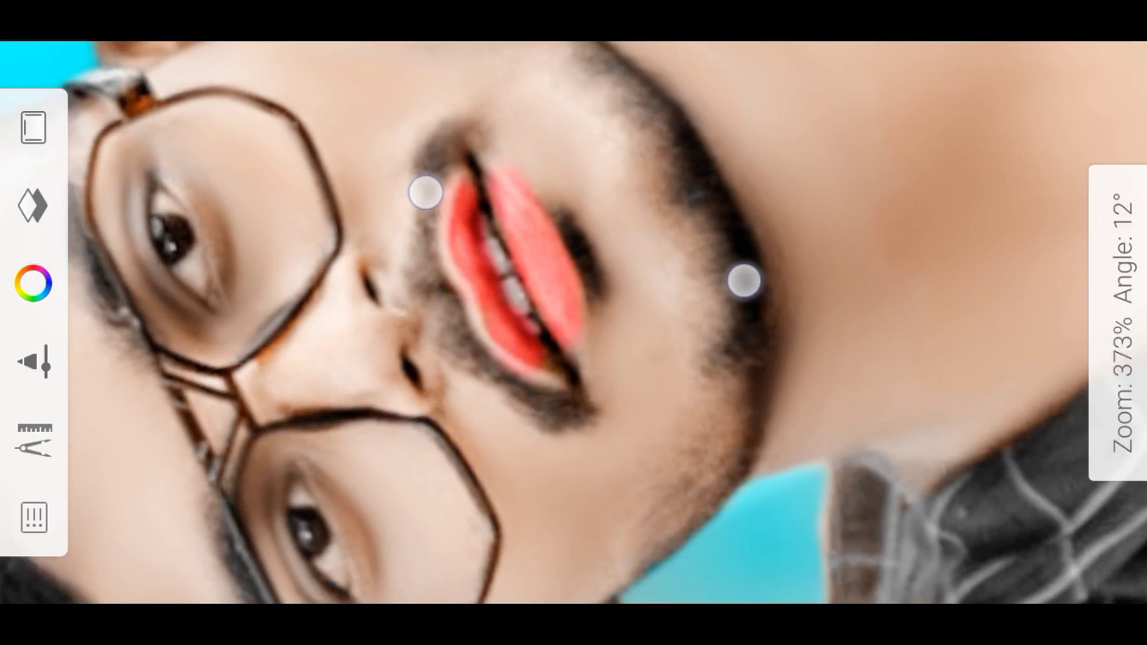
pyautogui.scroll(3, 561, 310)
pyautogui.scroll(1, 492, 308)
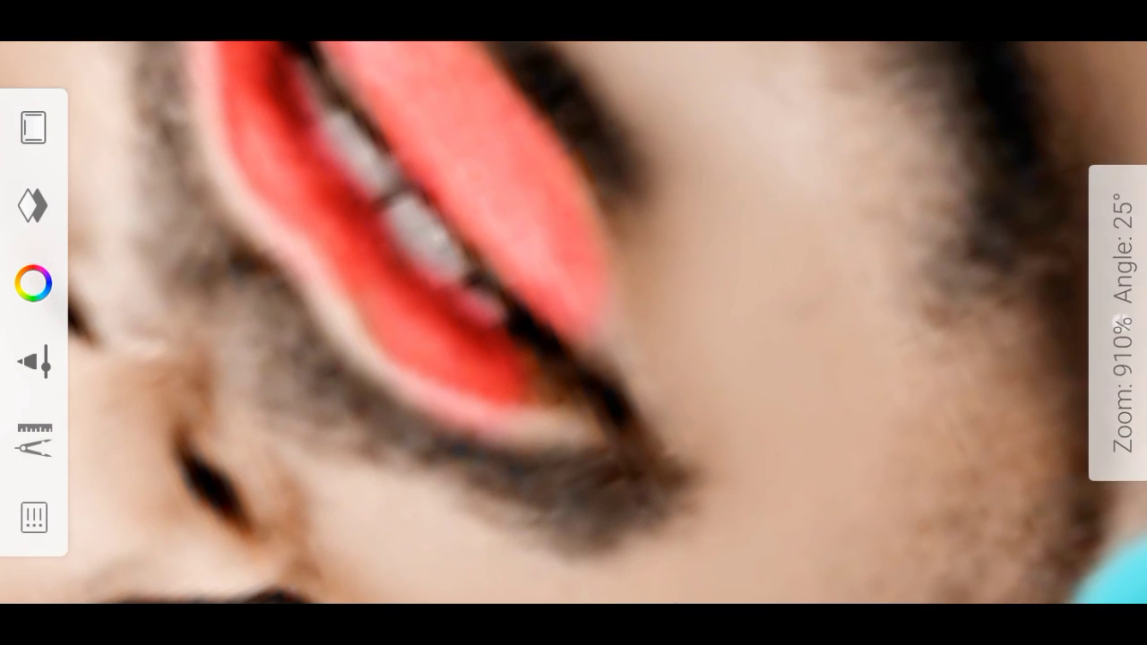
pyautogui.scroll(-2, 802, 385)
pyautogui.scroll(-2, 574, 322)
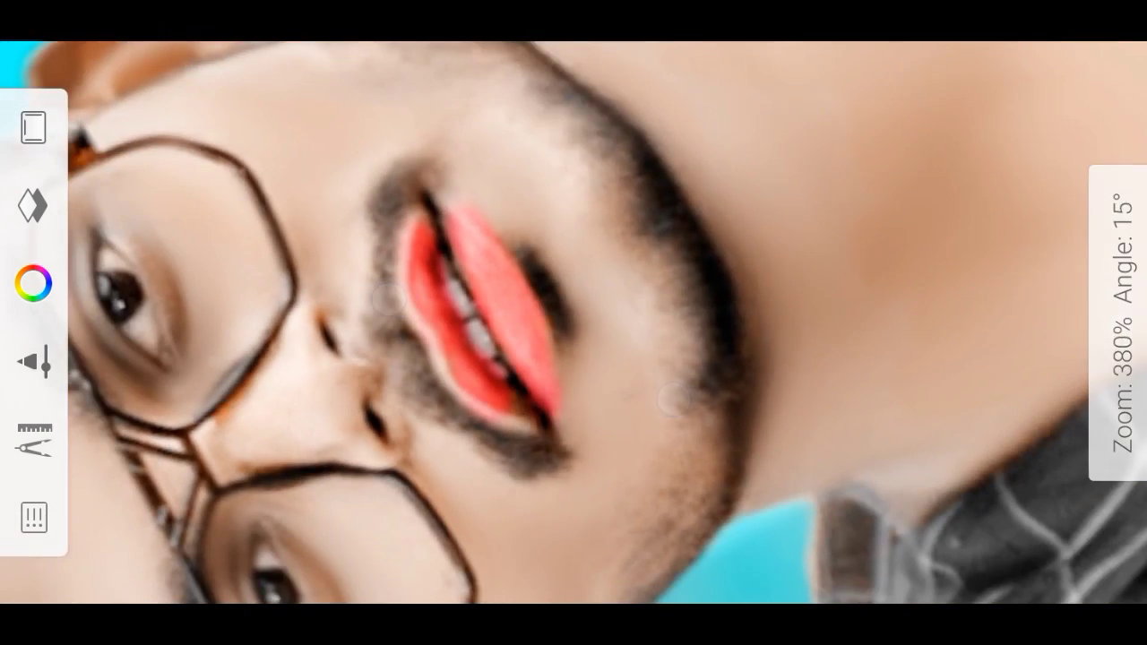
pyautogui.scroll(-1, 538, 281)
pyautogui.scroll(-2, 585, 271)
pyautogui.scroll(-1, 586, 271)
pyautogui.scroll(-2, 623, 225)
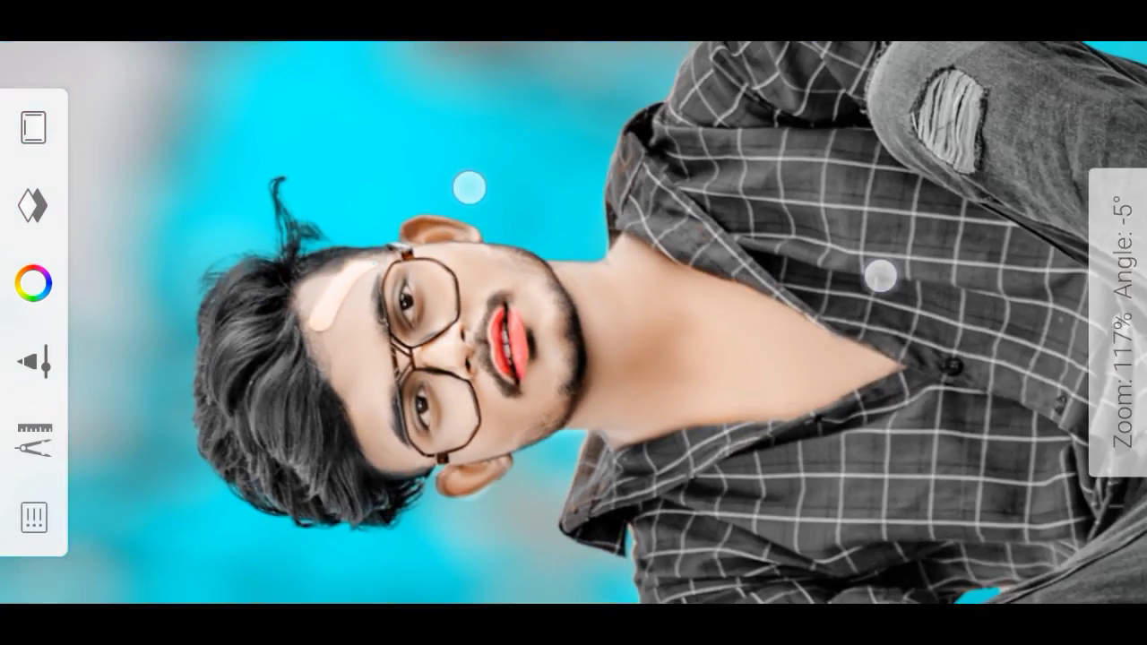
pyautogui.scroll(-2, 675, 230)
pyautogui.scroll(-1, 621, 239)
pyautogui.scroll(-1, 605, 241)
pyautogui.scroll(-2, 627, 228)
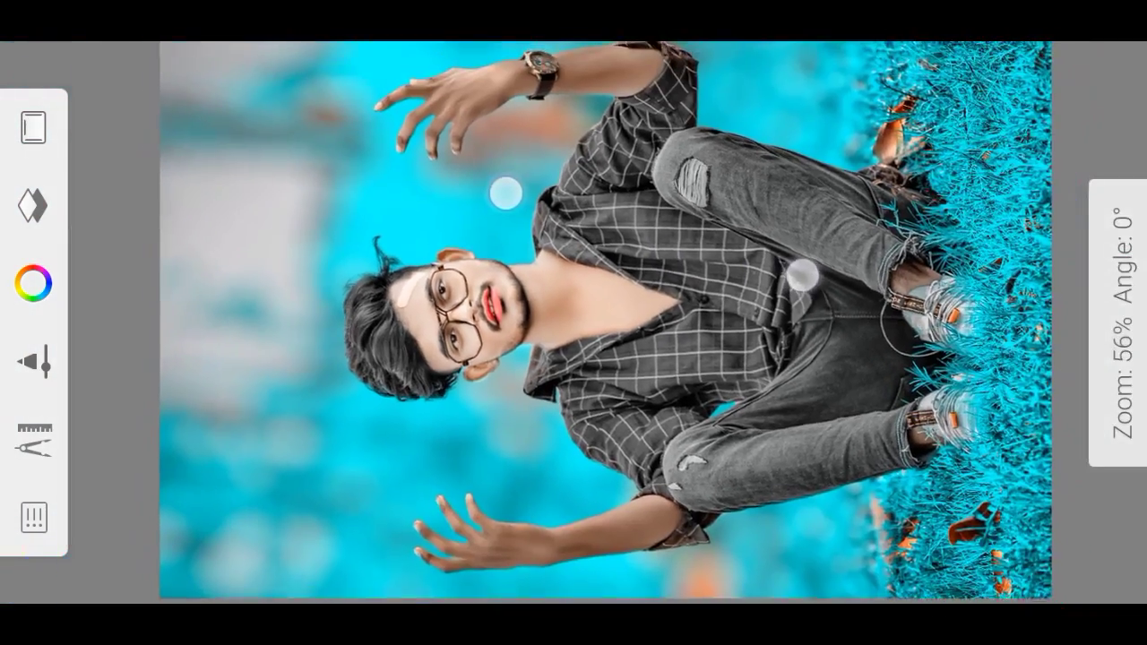
pyautogui.scroll(-1, 653, 233)
pyautogui.scroll(-1, 632, 238)
pyautogui.scroll(1, 488, 216)
pyautogui.scroll(1, 479, 215)
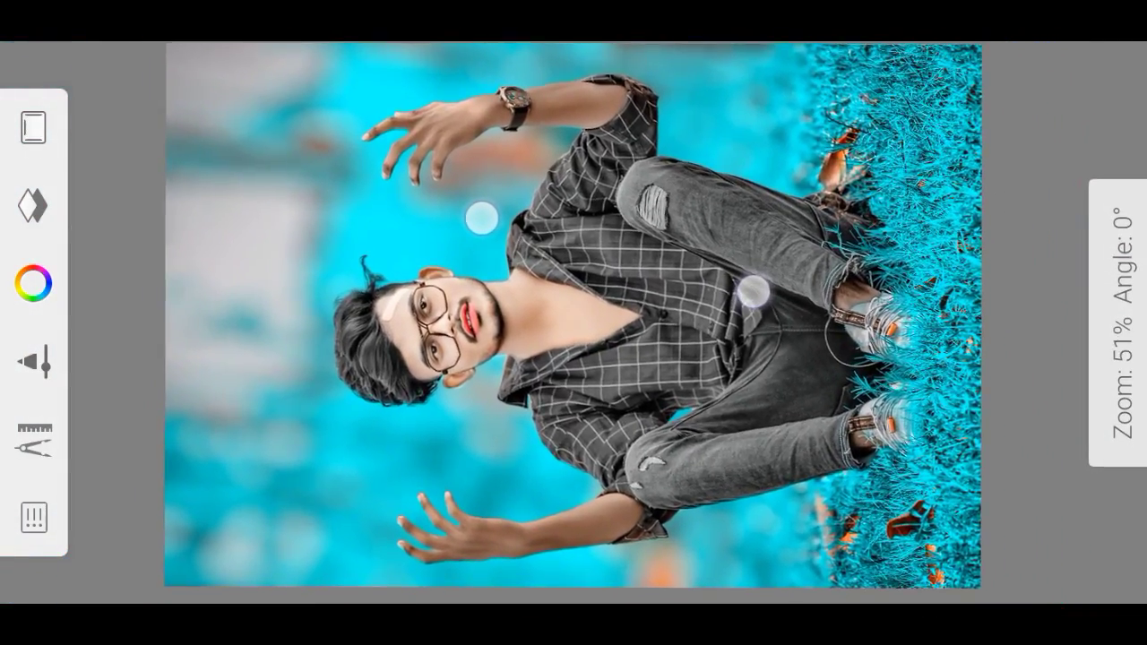
pyautogui.scroll(2, 478, 216)
pyautogui.scroll(1, 479, 218)
pyautogui.scroll(-1, 464, 210)
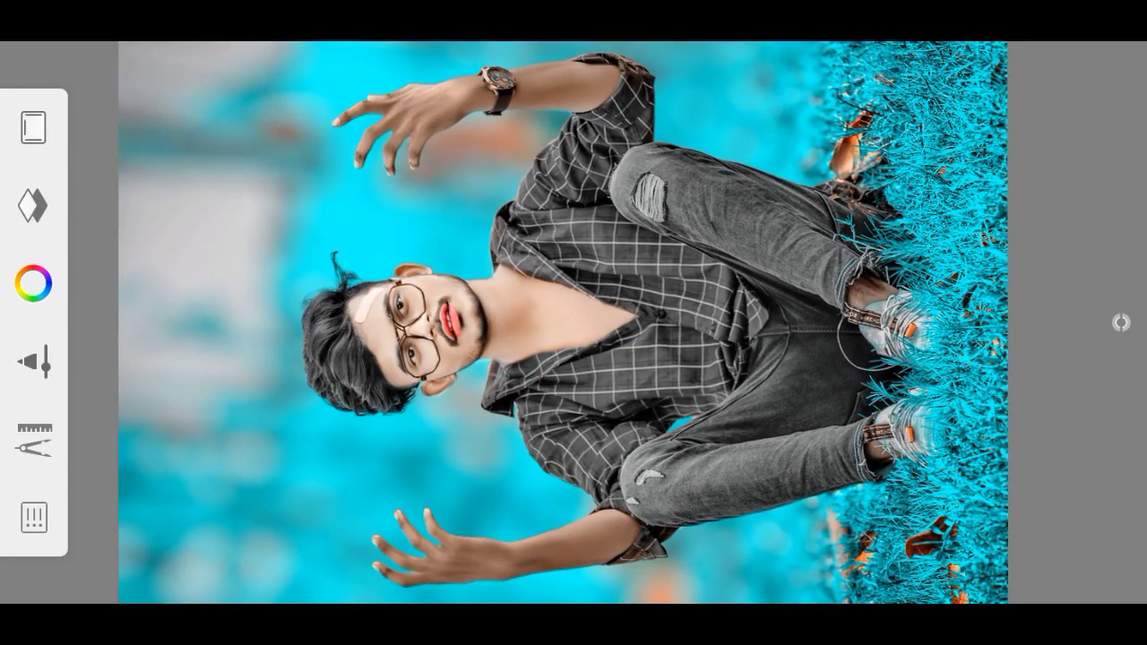
# Lower the lip paint layer's opacity and merge it into the photo.
pyautogui.click(55, 215)
pyautogui.click(686, 103)
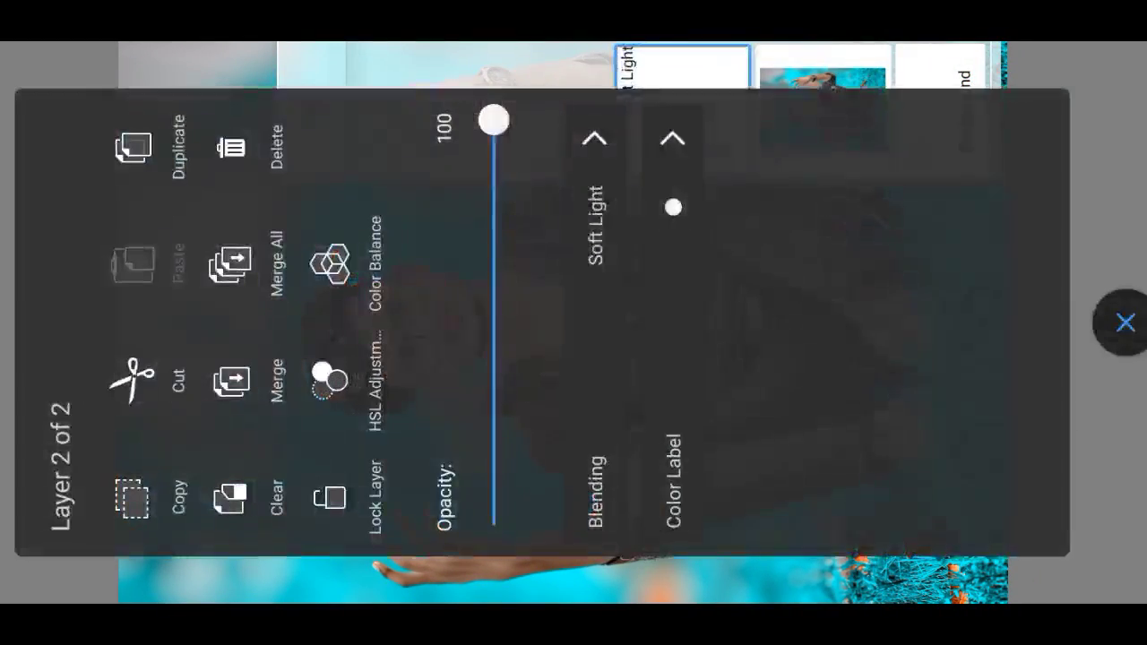
pyautogui.moveTo(511, 127)
pyautogui.mouseDown()
pyautogui.moveTo(553, 229)
pyautogui.moveTo(620, 257)
pyautogui.moveTo(657, 290)
pyautogui.mouseUp()
pyautogui.click(1125, 323)
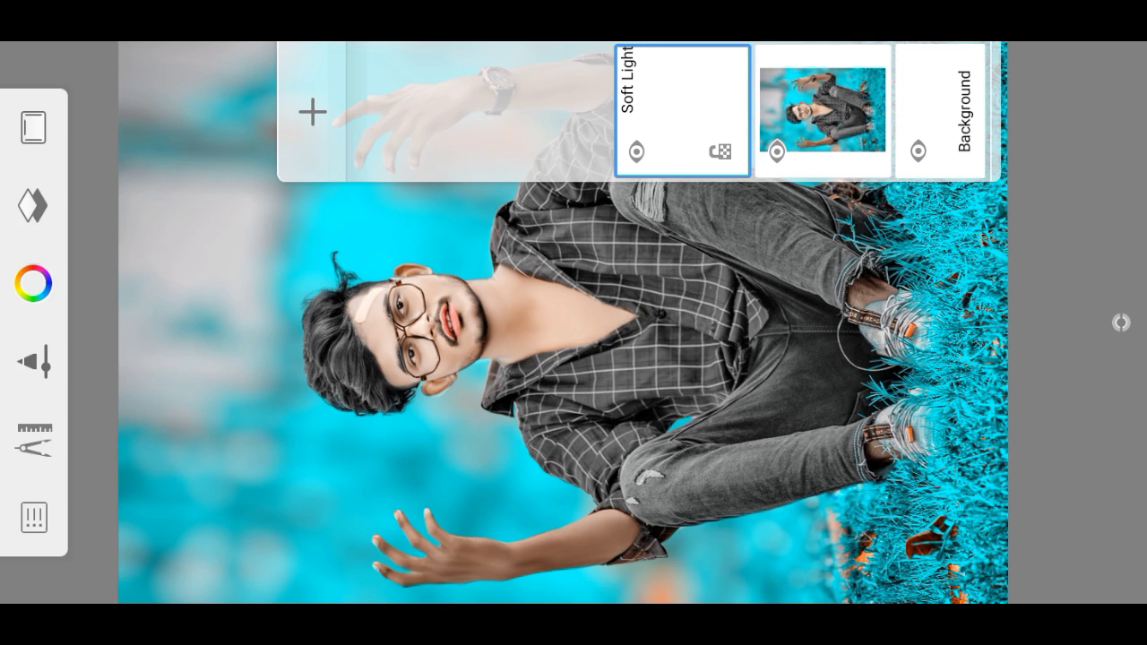
pyautogui.click(681, 109)
pyautogui.click(244, 372)
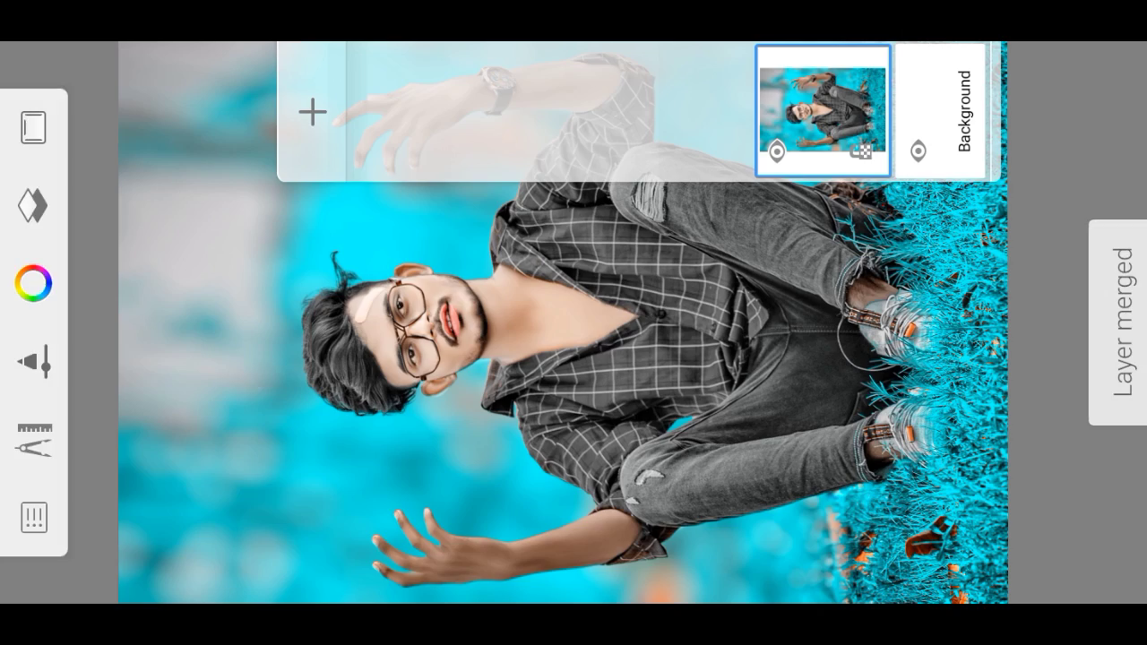
# Share the image as a PNG to PicsArt.
pyautogui.click(34, 519)
pyautogui.click(673, 408)
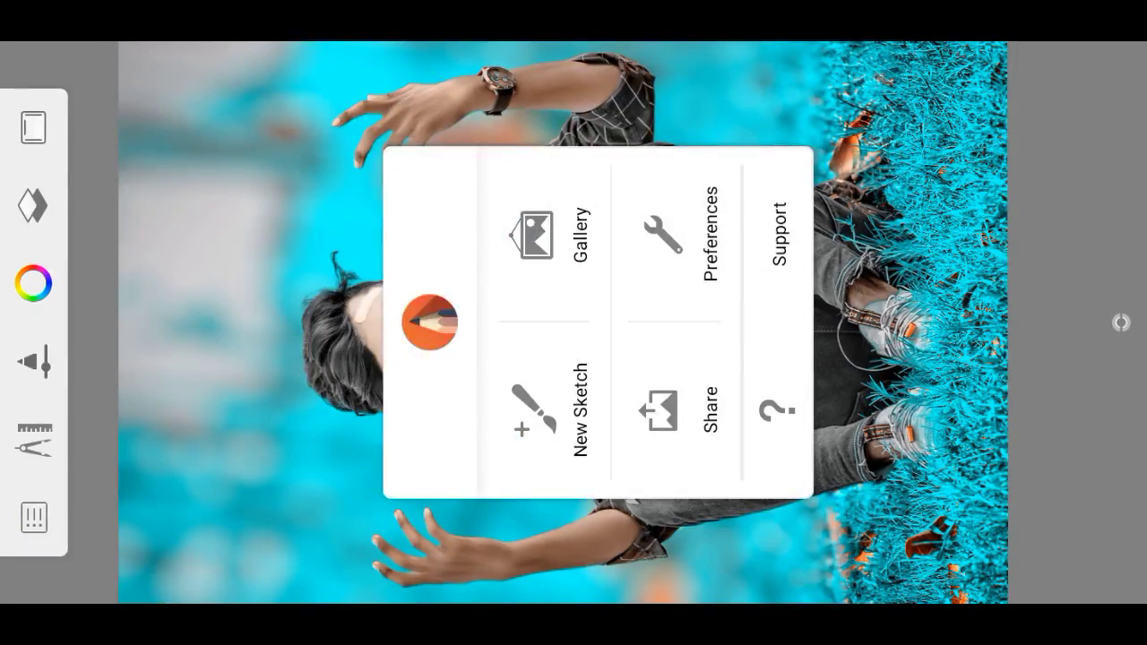
pyautogui.click(594, 350)
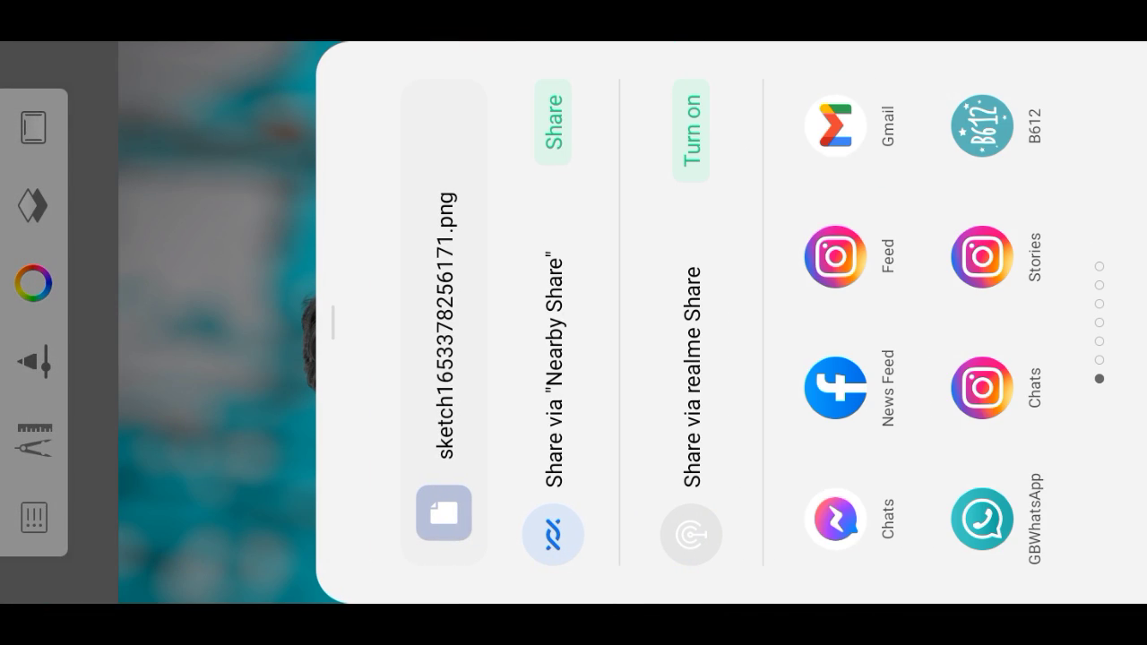
pyautogui.moveTo(923, 179); pyautogui.dragTo(923, 466)
pyautogui.click(836, 519)
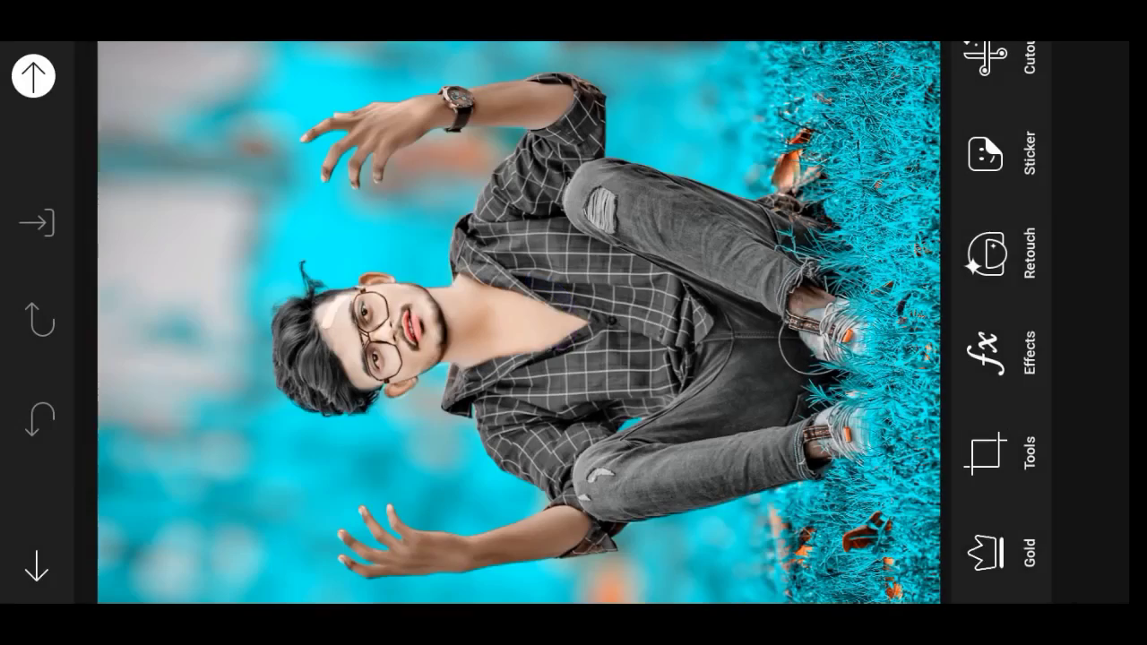
# Apply Color Replace to turn the cyan background and grass pink (hue 326).
pyautogui.click(1002, 354)
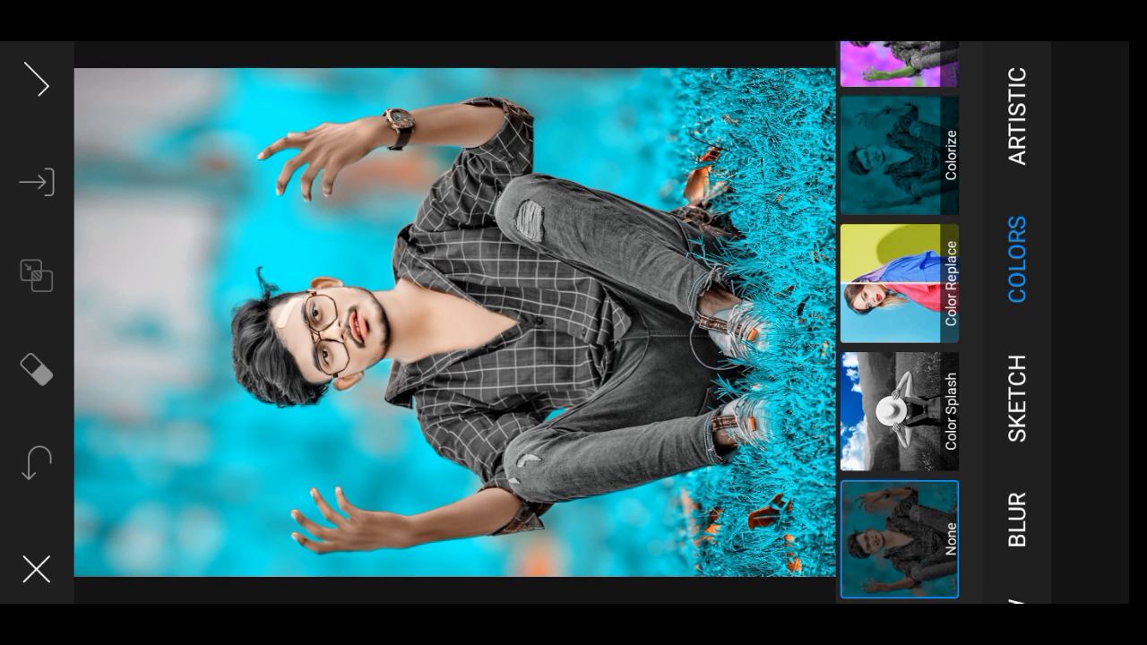
pyautogui.click(899, 283)
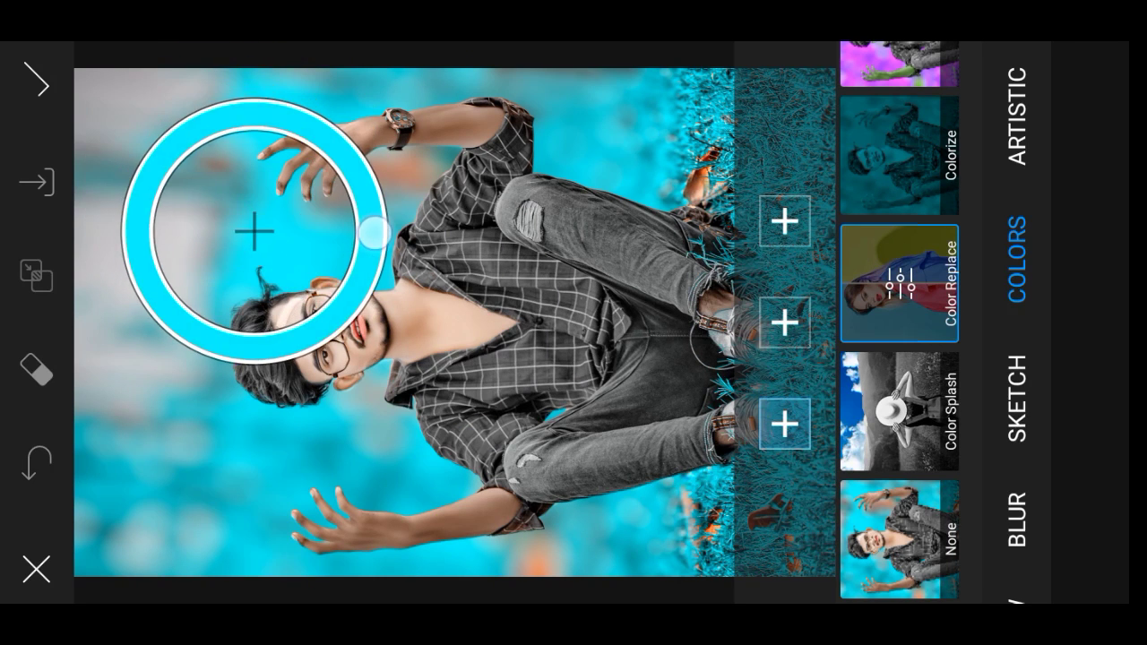
pyautogui.moveTo(535, 293); pyautogui.dragTo(373, 230)
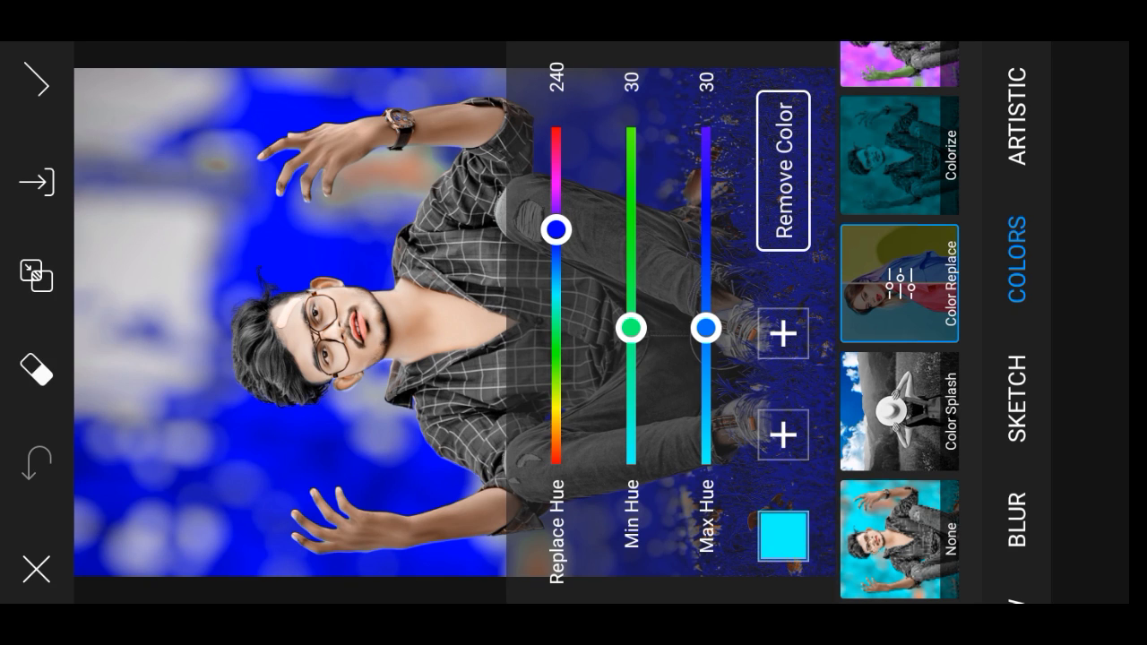
pyautogui.moveTo(595, 231)
pyautogui.mouseDown()
pyautogui.moveTo(611, 174)
pyautogui.moveTo(660, 156)
pyautogui.mouseUp()
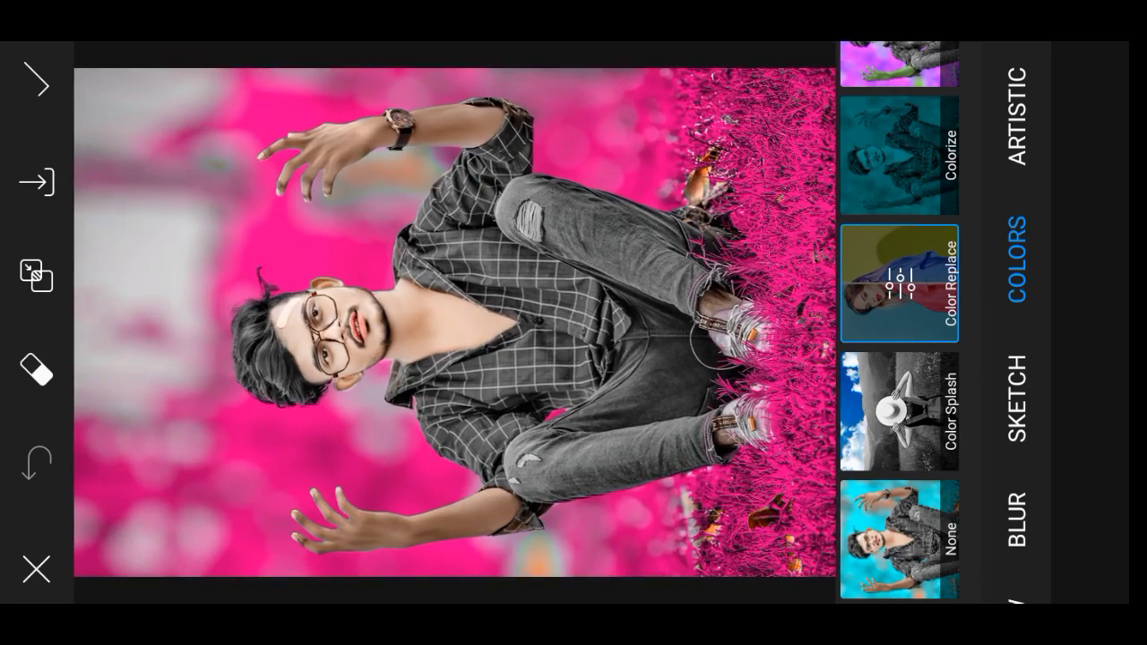
pyautogui.click(35, 80)
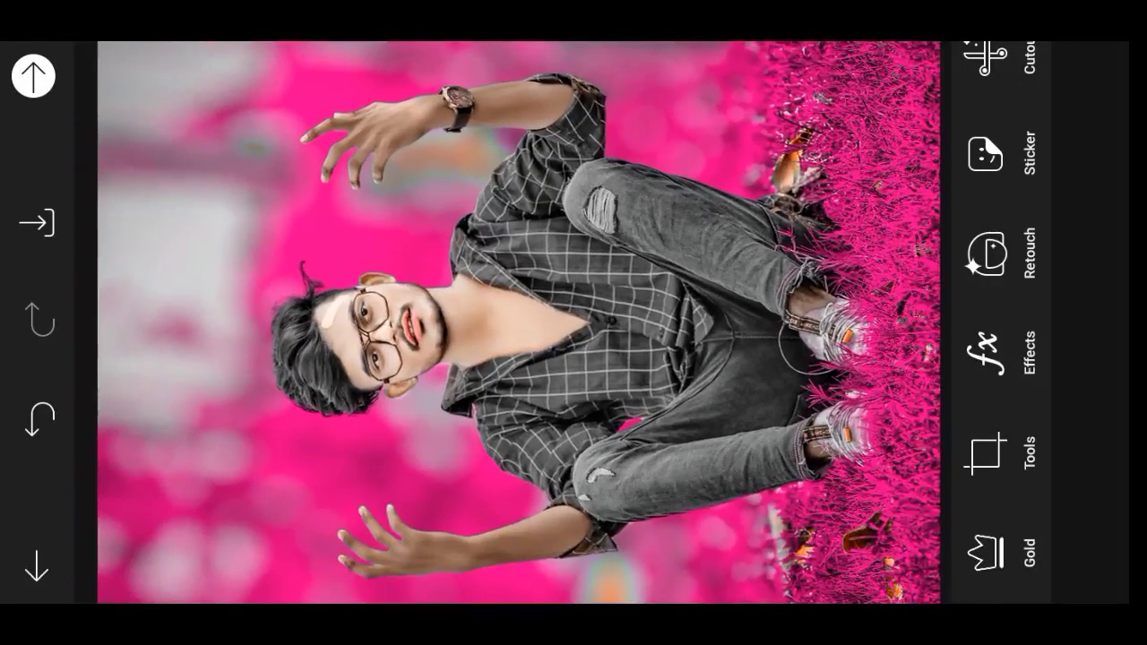
# Search stickers for 'minions' and place the open-mouthed minion on the grass by the knee.
pyautogui.click(708, 210)
pyautogui.click(996, 141)
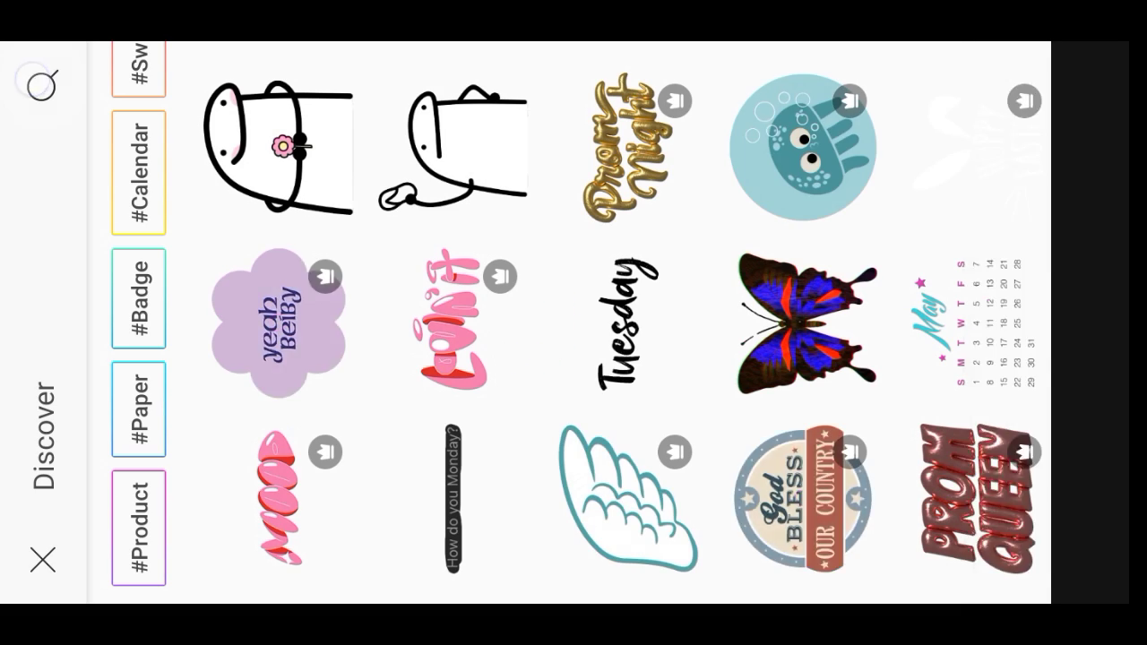
pyautogui.click(42, 86)
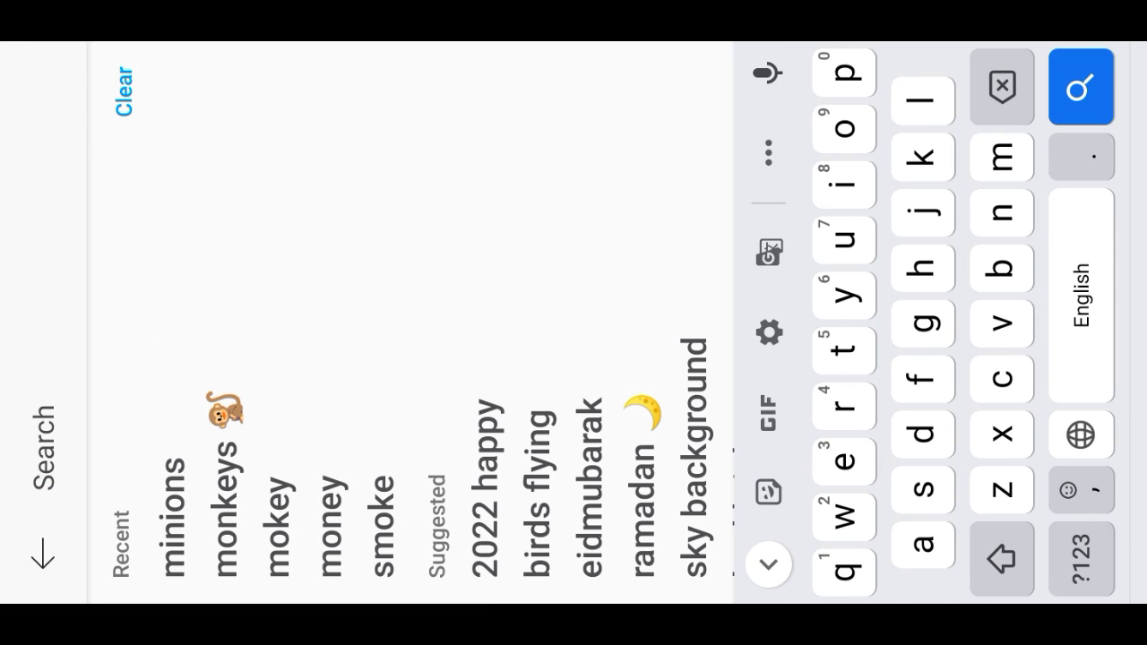
pyautogui.click(154, 361)
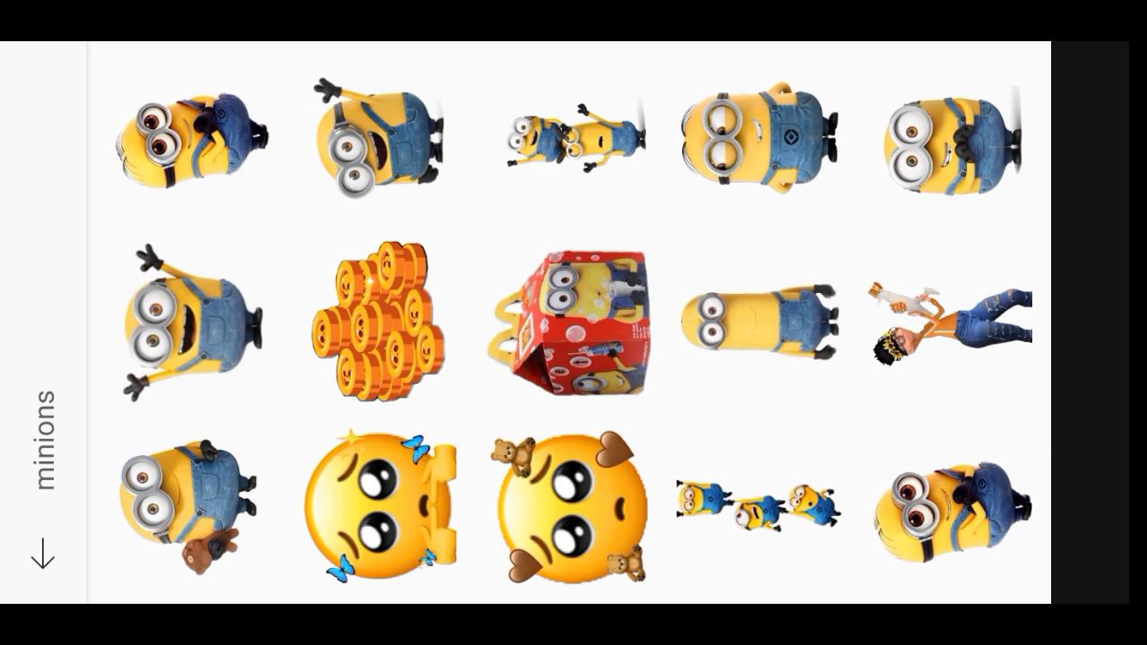
pyautogui.click(192, 322)
pyautogui.moveTo(540, 269)
pyautogui.mouseDown()
pyautogui.moveTo(816, 103)
pyautogui.moveTo(776, 156)
pyautogui.mouseUp()
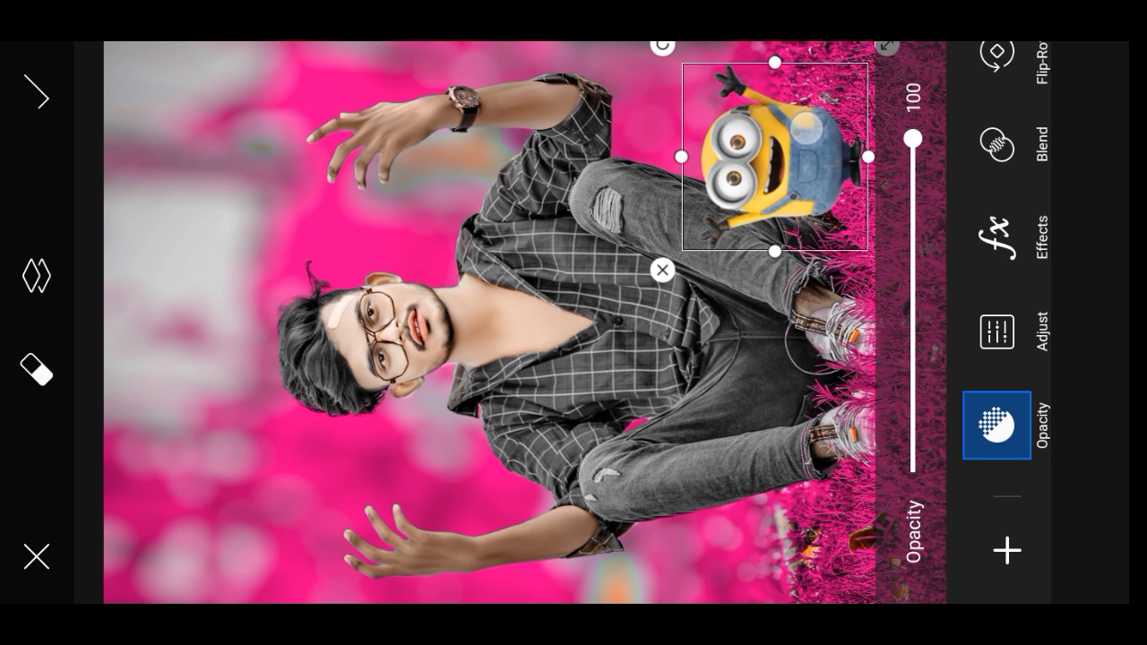
pyautogui.click(36, 94)
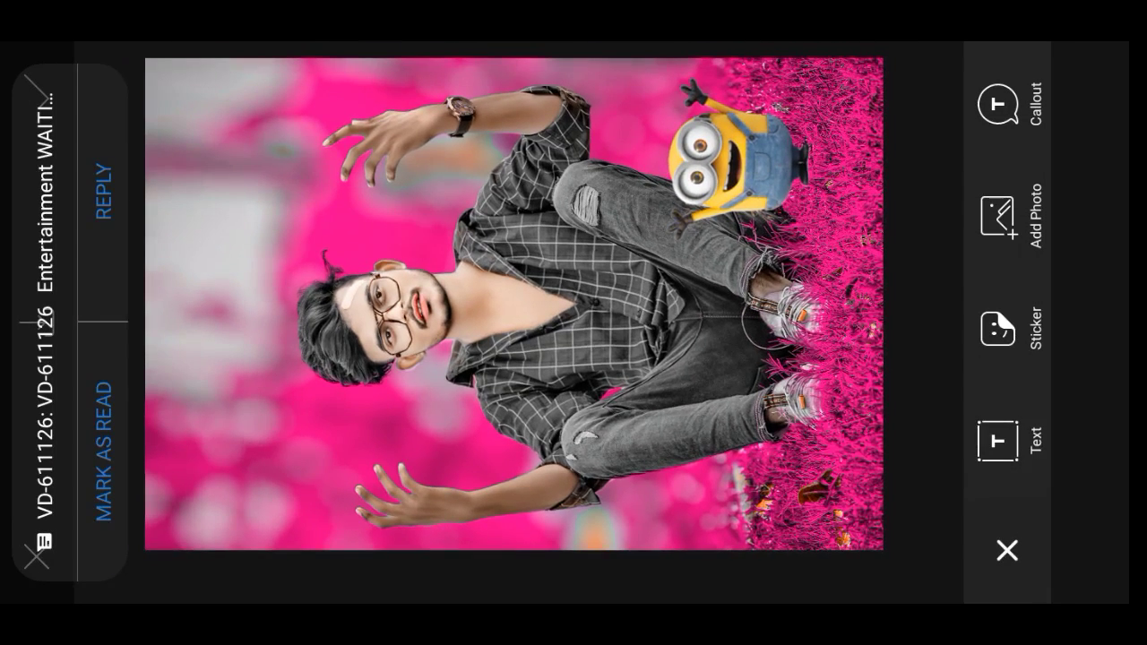